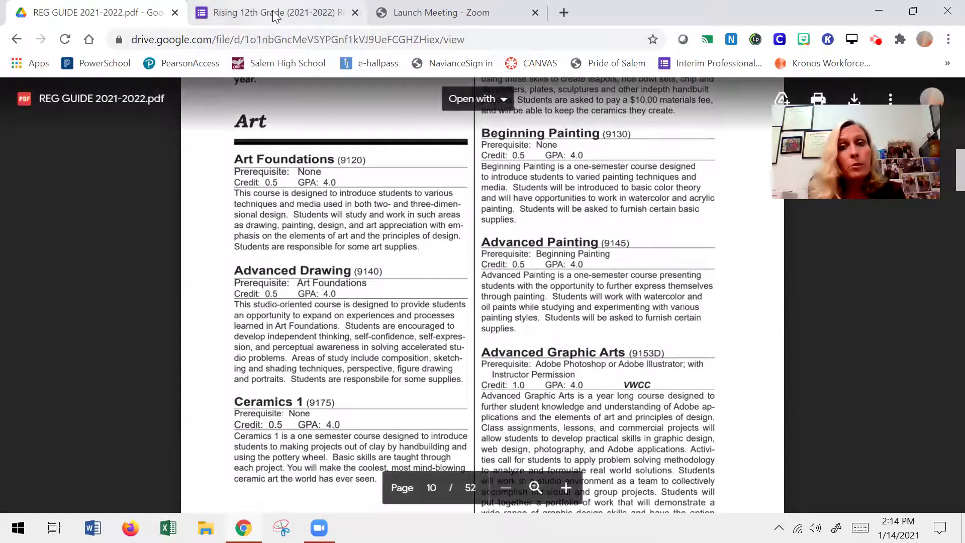
Switch to the Rising 12th Grade registration form and read its instructions, class designations, and email and name fields.
{"action": "left_click", "coordinate": [272, 15]}
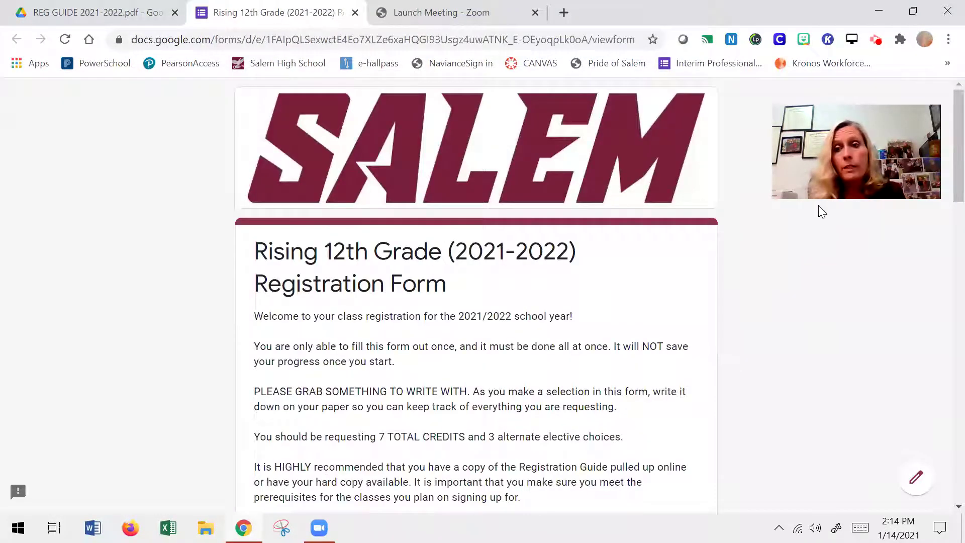
{"action": "scroll", "coordinate": [944, 153], "scroll_direction": "down", "scroll_amount": 1}
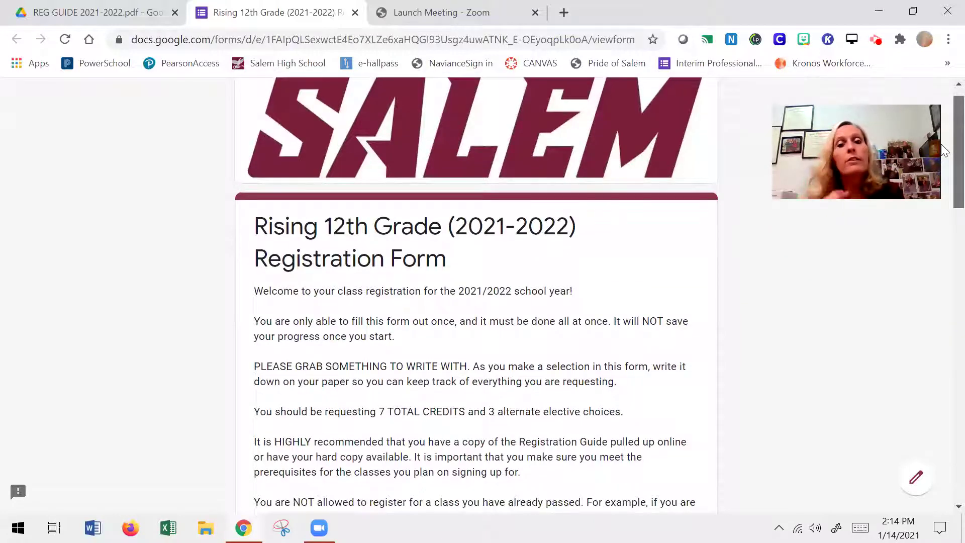
{"action": "scroll", "coordinate": [945, 170], "scroll_direction": "down", "scroll_amount": 2}
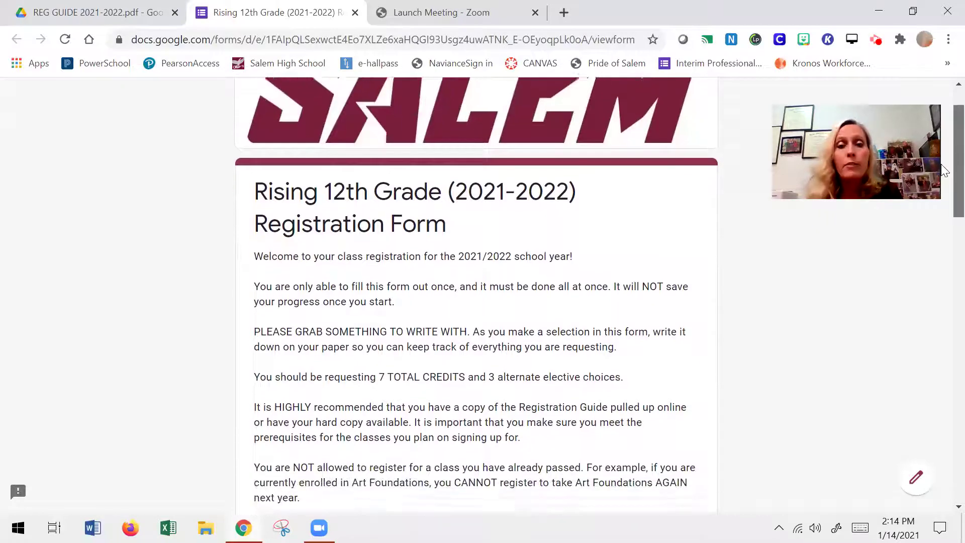
{"action": "scroll", "coordinate": [945, 186], "scroll_direction": "down", "scroll_amount": 3}
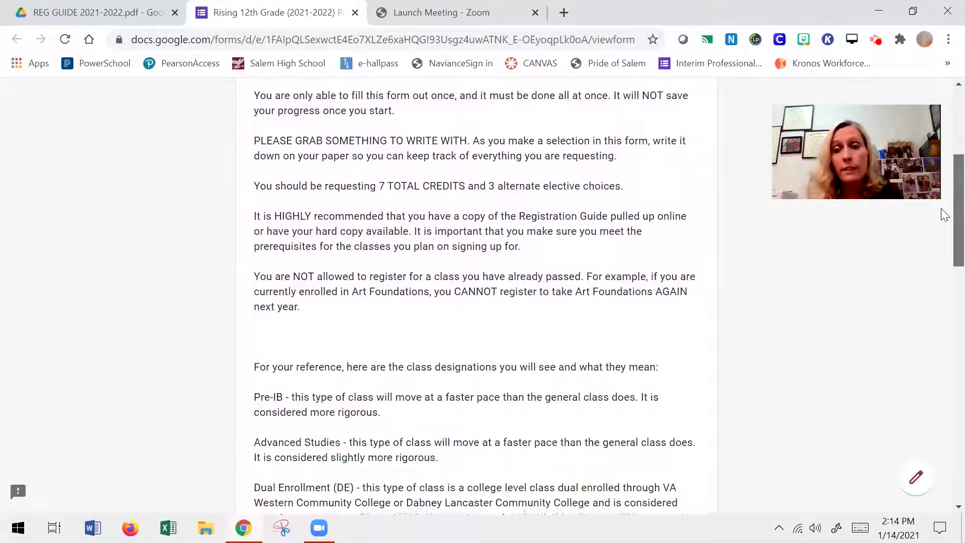
{"action": "scroll", "coordinate": [944, 221], "scroll_direction": "down", "scroll_amount": 1}
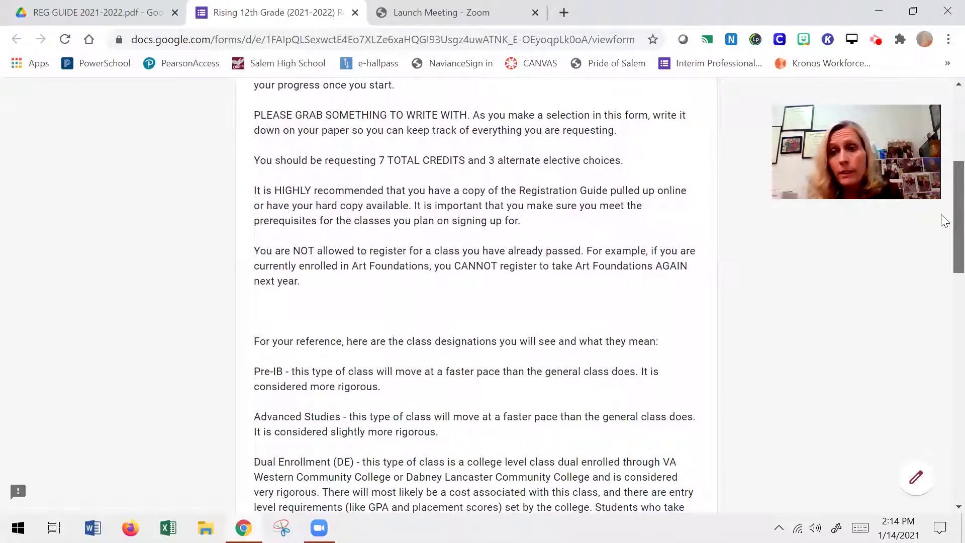
{"action": "scroll", "coordinate": [945, 222], "scroll_direction": "down", "scroll_amount": 2}
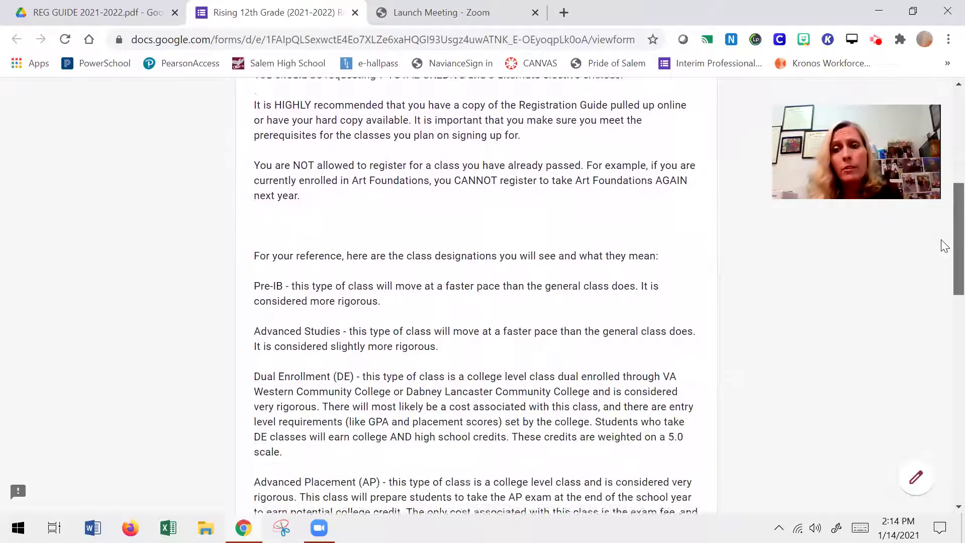
{"action": "scroll", "coordinate": [945, 252], "scroll_direction": "down", "scroll_amount": 1}
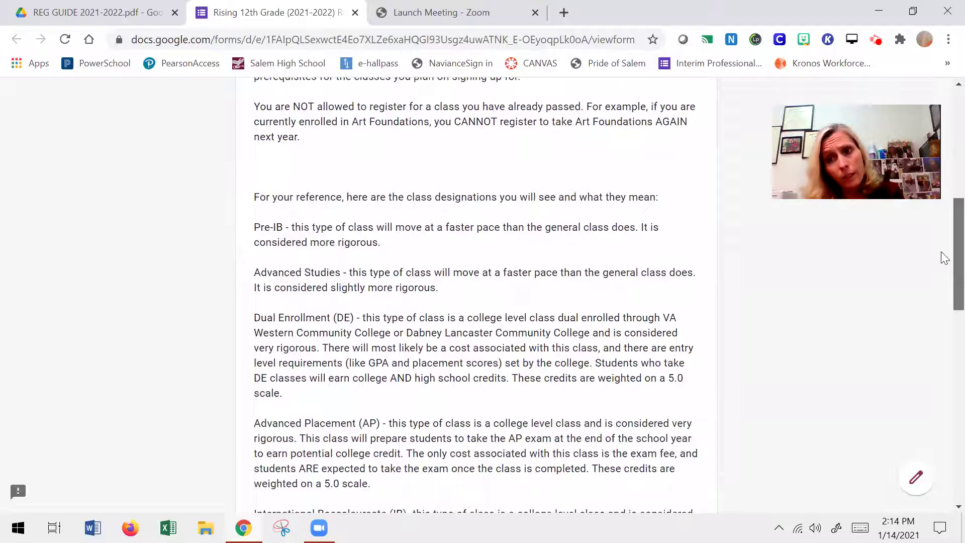
{"action": "scroll", "coordinate": [945, 261], "scroll_direction": "down", "scroll_amount": 1}
{"action": "scroll", "coordinate": [944, 274], "scroll_direction": "down", "scroll_amount": 3}
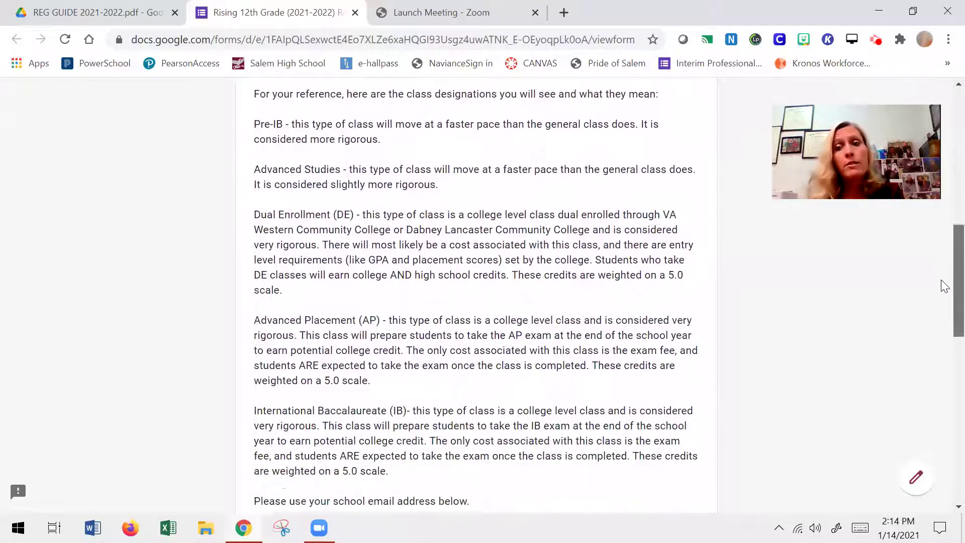
{"action": "scroll", "coordinate": [944, 312], "scroll_direction": "down", "scroll_amount": 4}
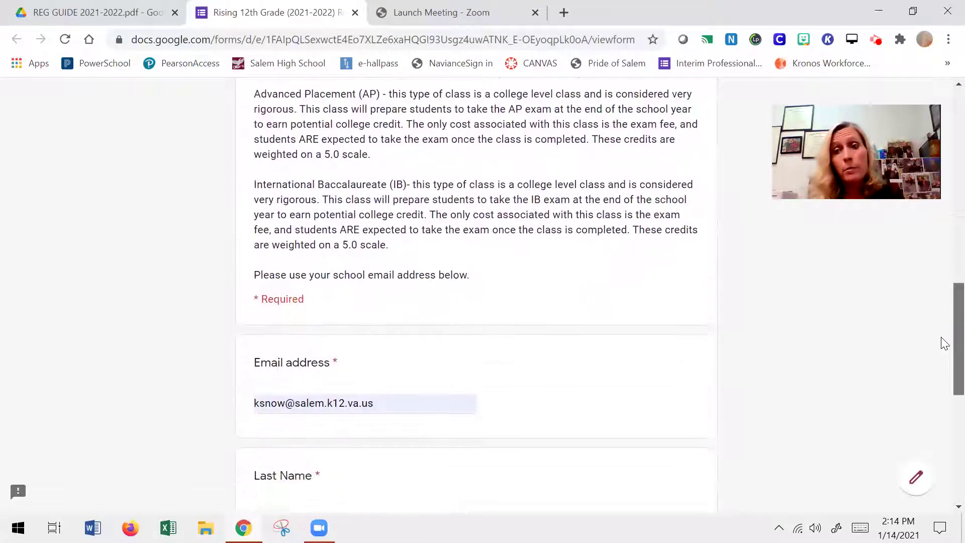
{"action": "scroll", "coordinate": [945, 356], "scroll_direction": "down", "scroll_amount": 2}
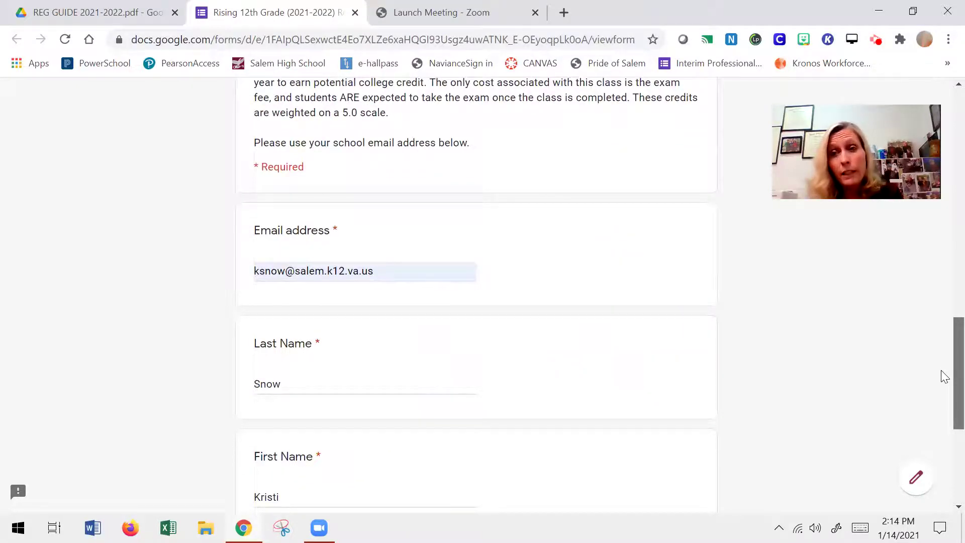
{"action": "scroll", "coordinate": [945, 379], "scroll_direction": "down", "scroll_amount": 1}
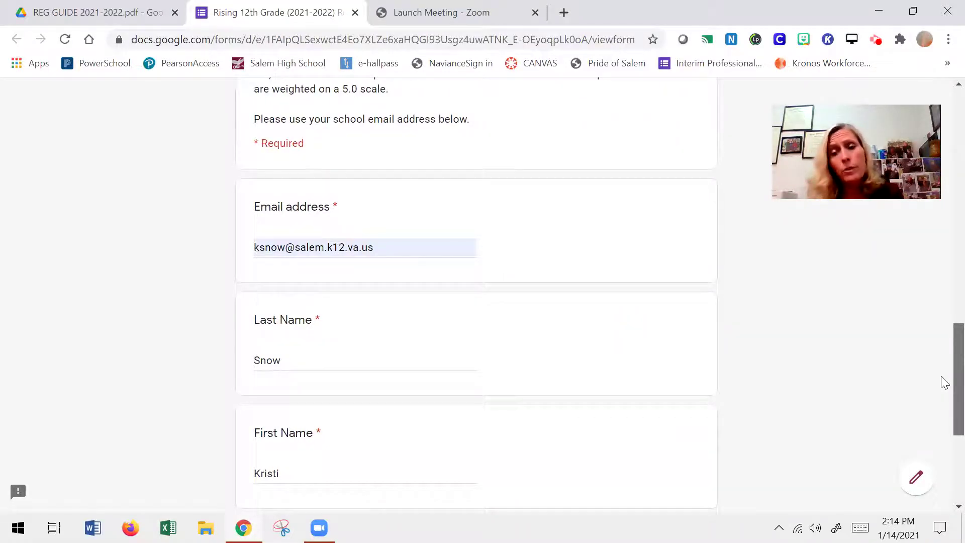
{"action": "scroll", "coordinate": [942, 378], "scroll_direction": "down", "scroll_amount": 1}
{"action": "scroll", "coordinate": [944, 392], "scroll_direction": "down", "scroll_amount": 1}
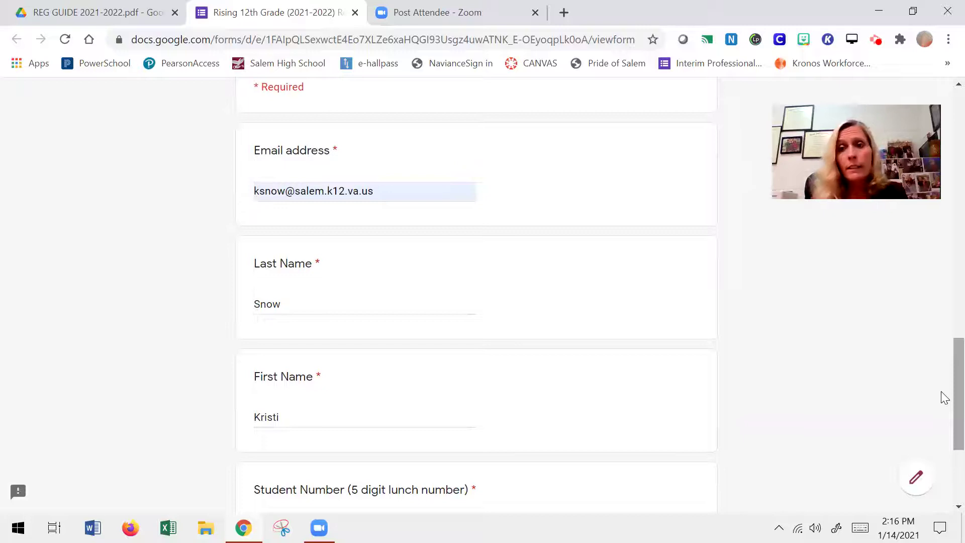
Recheck the form's introduction, fill in the five-digit student number, and continue to the Diploma Type section.
{"action": "scroll", "coordinate": [943, 330], "scroll_direction": "up", "scroll_amount": 12}
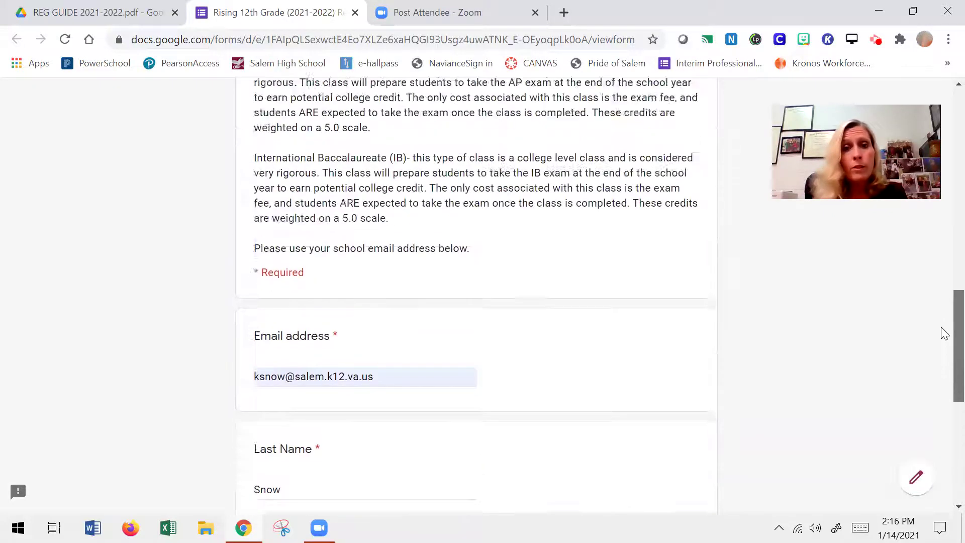
{"action": "scroll", "coordinate": [944, 210], "scroll_direction": "up", "scroll_amount": 5}
{"action": "scroll", "coordinate": [944, 242], "scroll_direction": "down", "scroll_amount": 7}
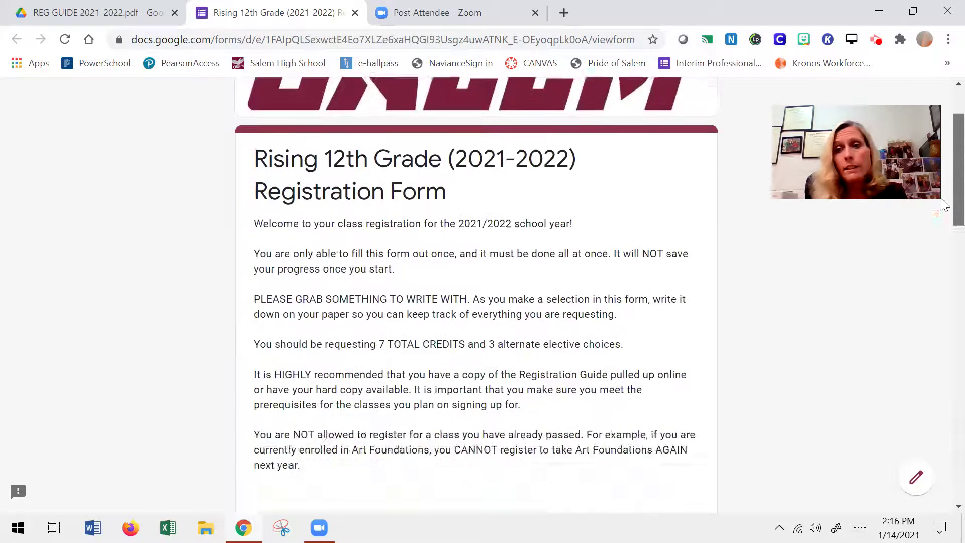
{"action": "scroll", "coordinate": [945, 259], "scroll_direction": "down", "scroll_amount": 10}
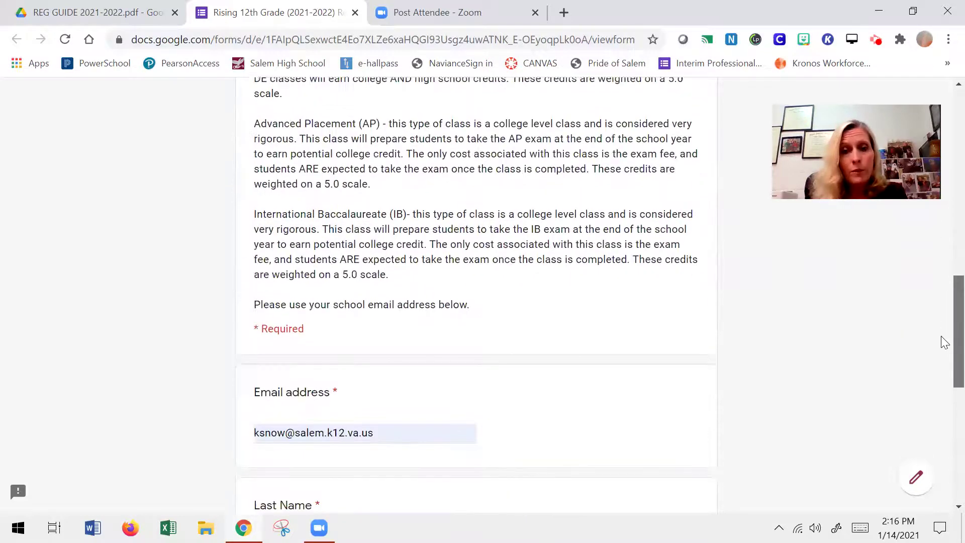
{"action": "scroll", "coordinate": [943, 312], "scroll_direction": "up", "scroll_amount": 15}
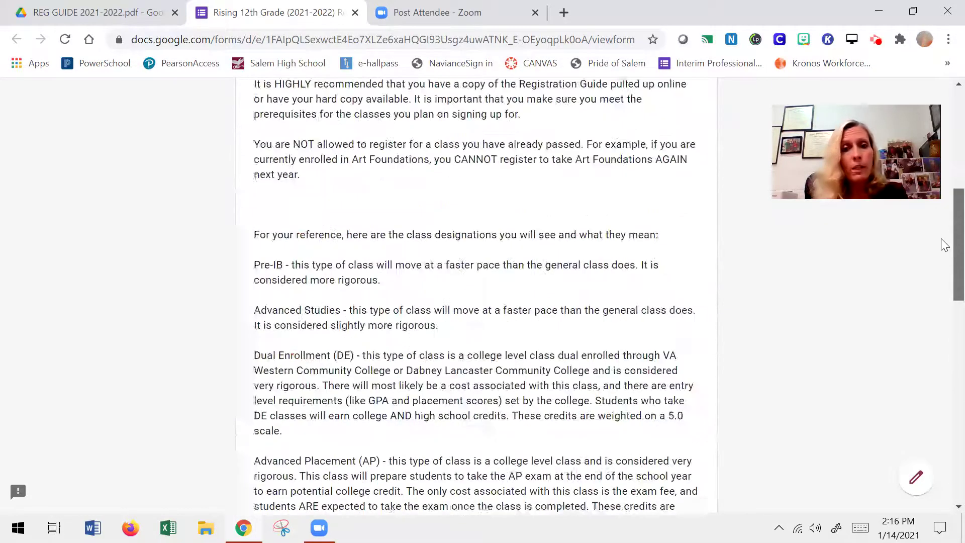
{"action": "scroll", "coordinate": [944, 211], "scroll_direction": "down", "scroll_amount": 12}
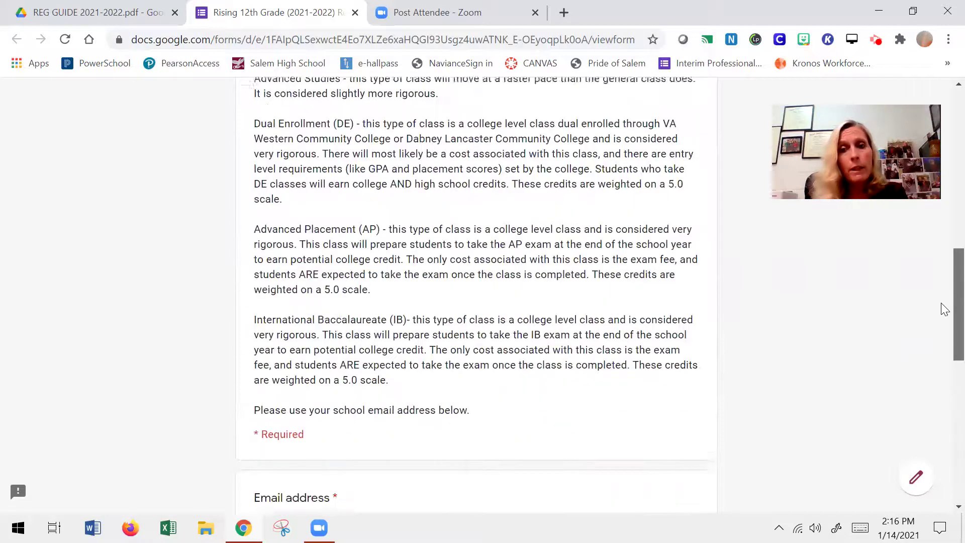
{"action": "scroll", "coordinate": [944, 361], "scroll_direction": "down", "scroll_amount": 4}
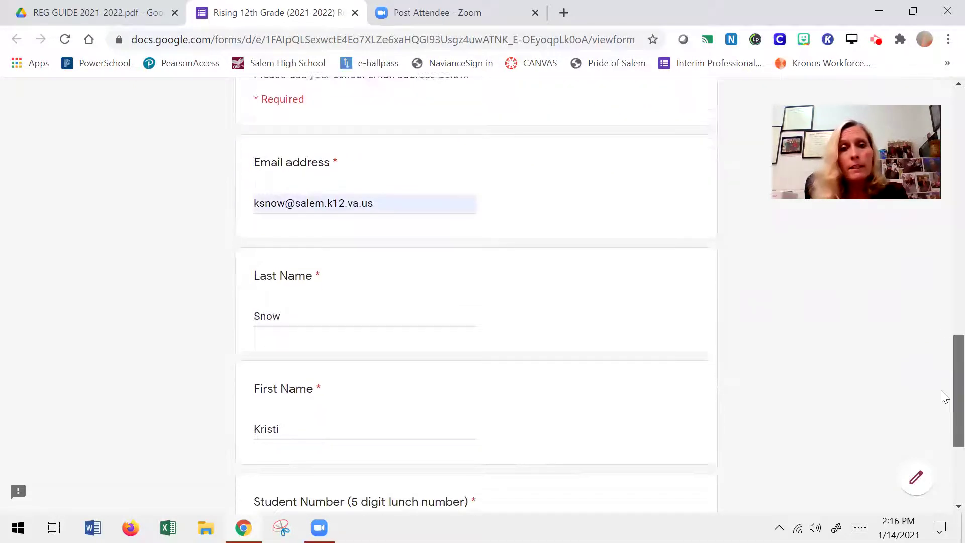
{"action": "scroll", "coordinate": [944, 409], "scroll_direction": "down", "scroll_amount": 3}
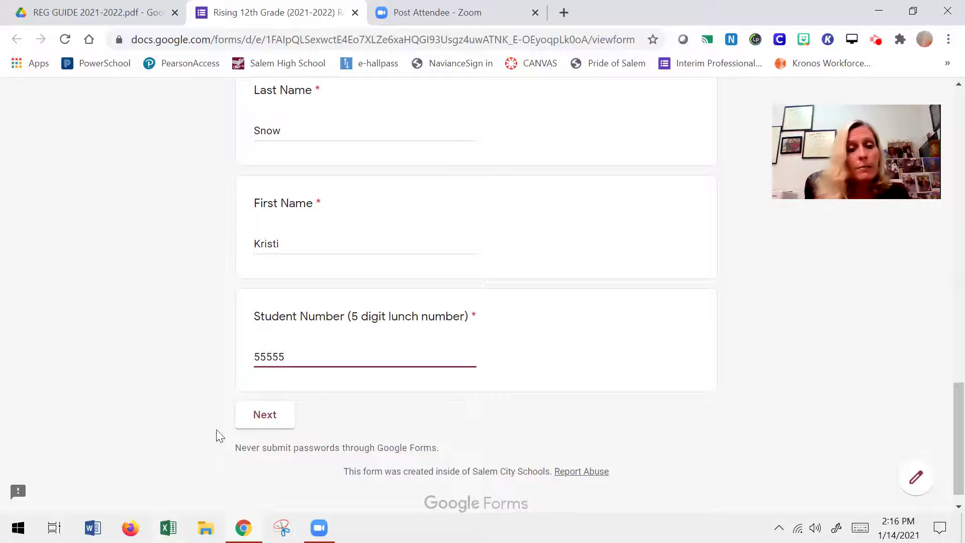
{"action": "left_click", "coordinate": [262, 419]}
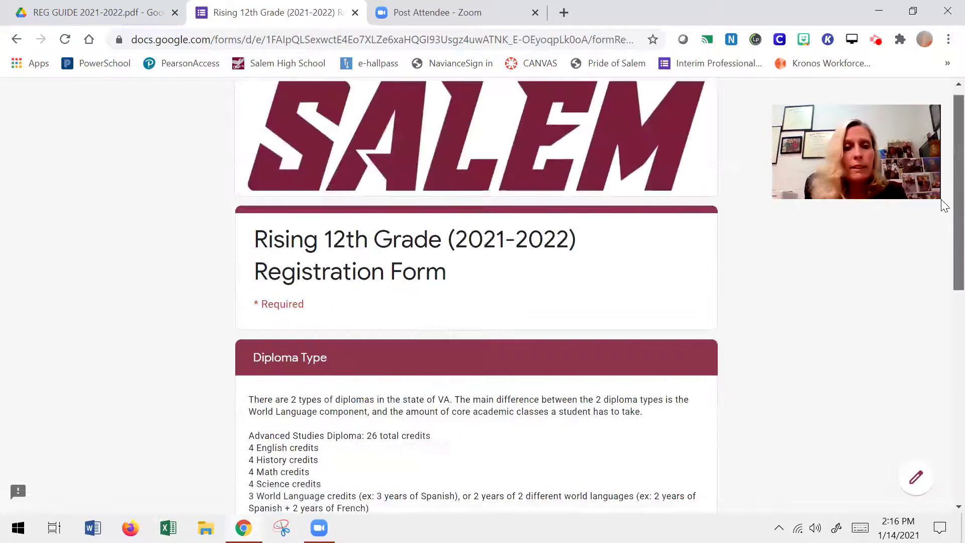
Review the diploma requirements, choose Advanced Studies Diploma as the diploma type, and continue to the English section.
{"action": "scroll", "coordinate": [944, 205], "scroll_direction": "down", "scroll_amount": 4}
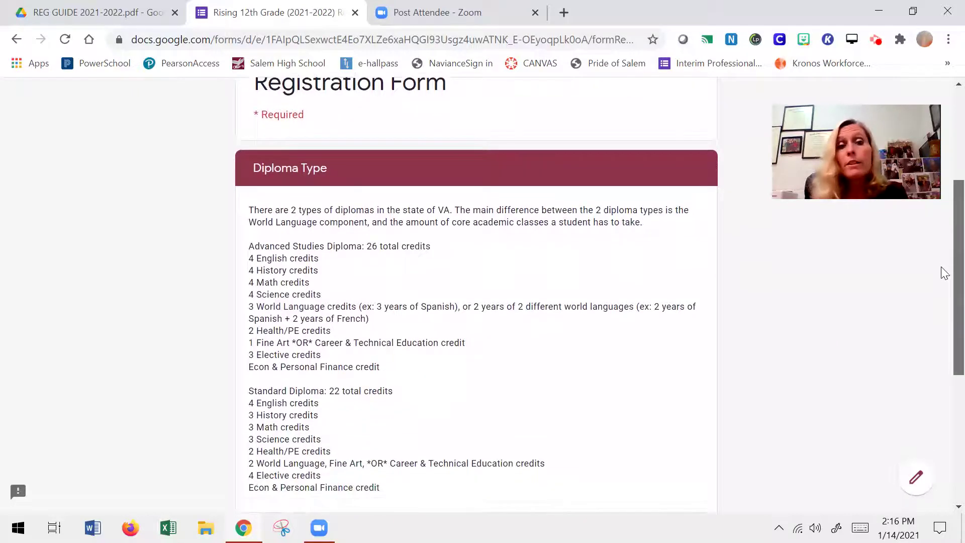
{"action": "scroll", "coordinate": [946, 274], "scroll_direction": "down", "scroll_amount": 1}
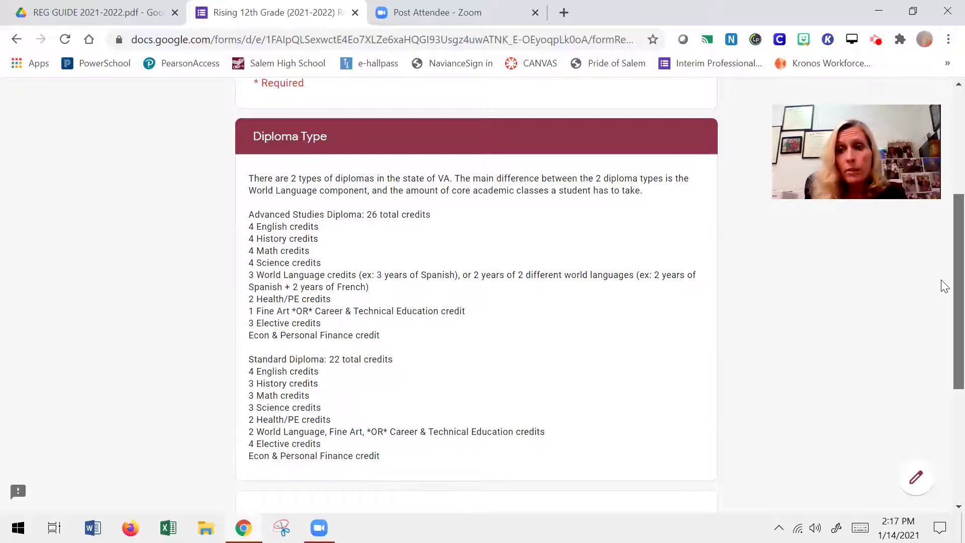
{"action": "scroll", "coordinate": [946, 286], "scroll_direction": "down", "scroll_amount": 1}
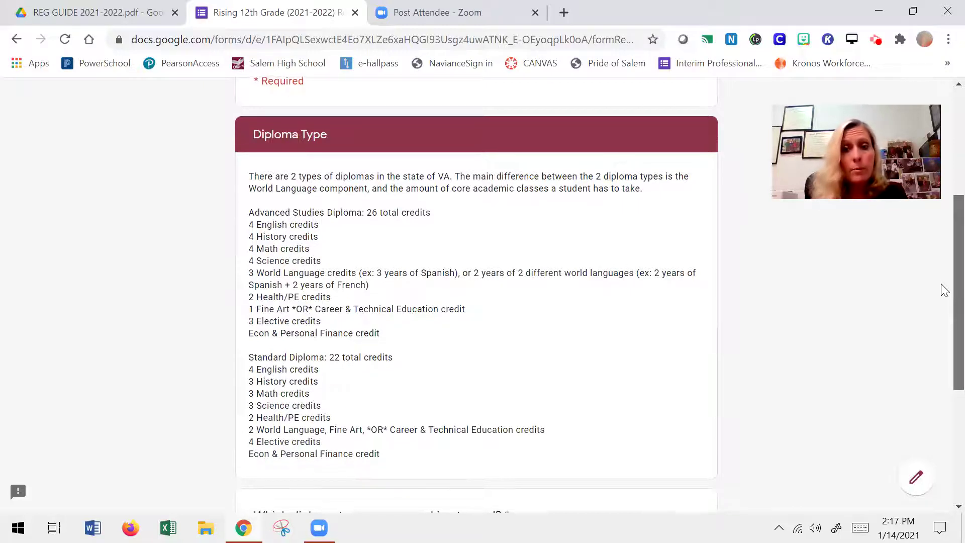
{"action": "scroll", "coordinate": [945, 296], "scroll_direction": "down", "scroll_amount": 2}
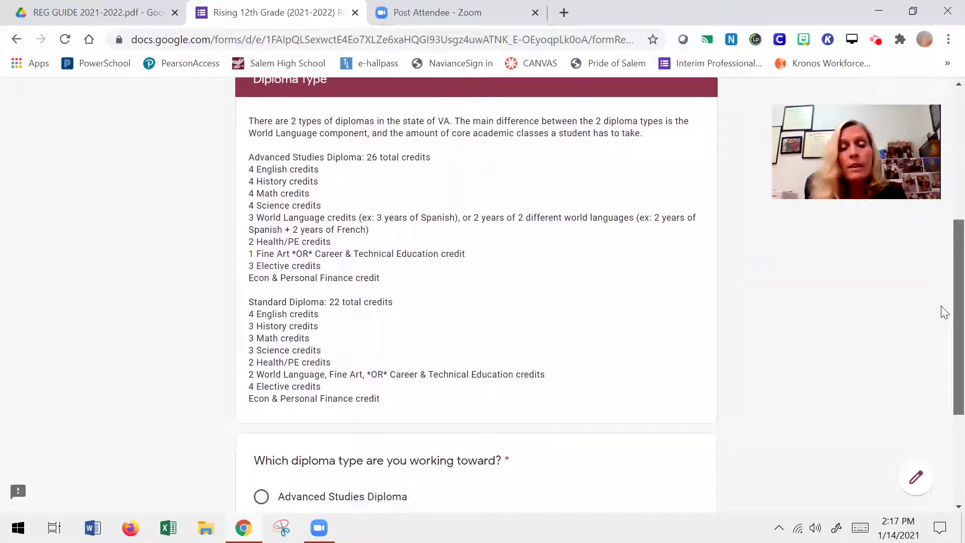
{"action": "scroll", "coordinate": [945, 322], "scroll_direction": "down", "scroll_amount": 1}
{"action": "scroll", "coordinate": [946, 347], "scroll_direction": "down", "scroll_amount": 2}
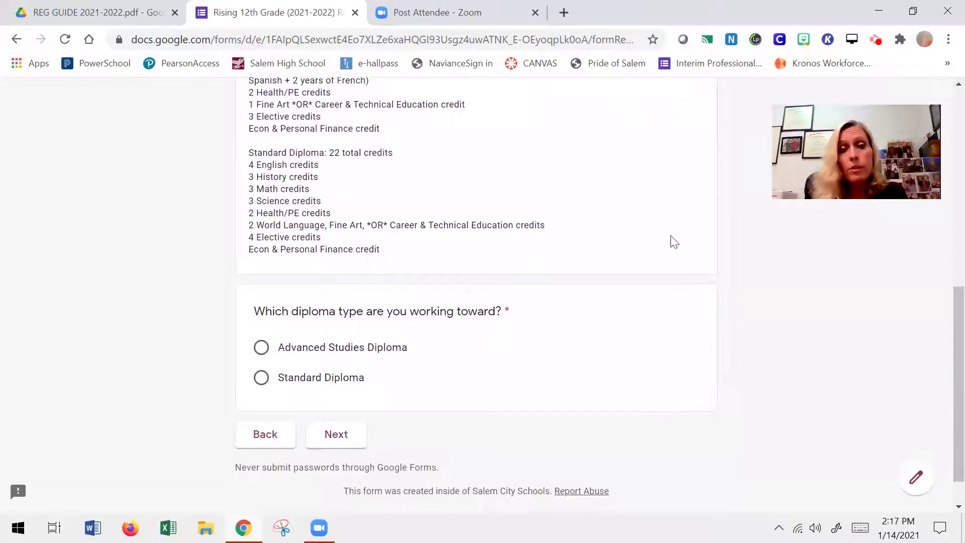
{"action": "left_click", "coordinate": [258, 348]}
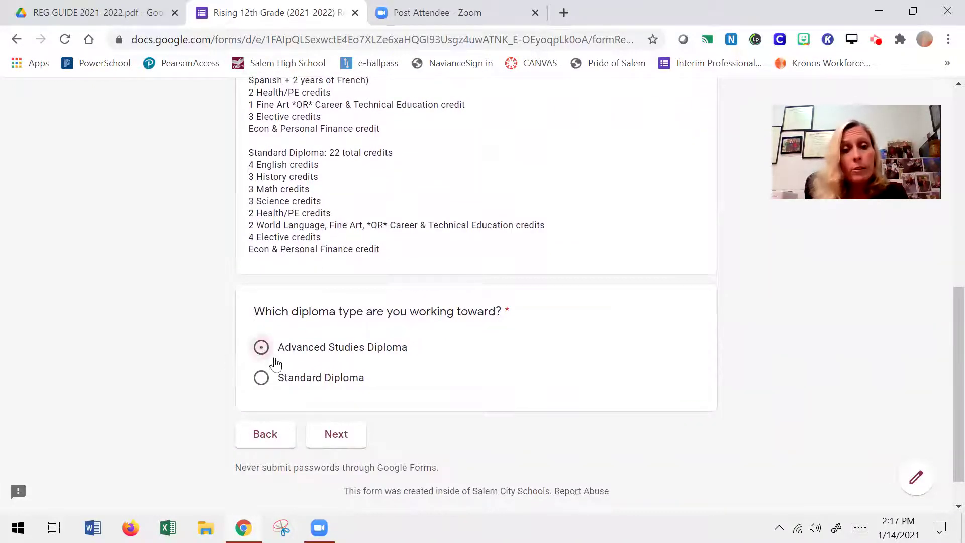
{"action": "left_click", "coordinate": [351, 442]}
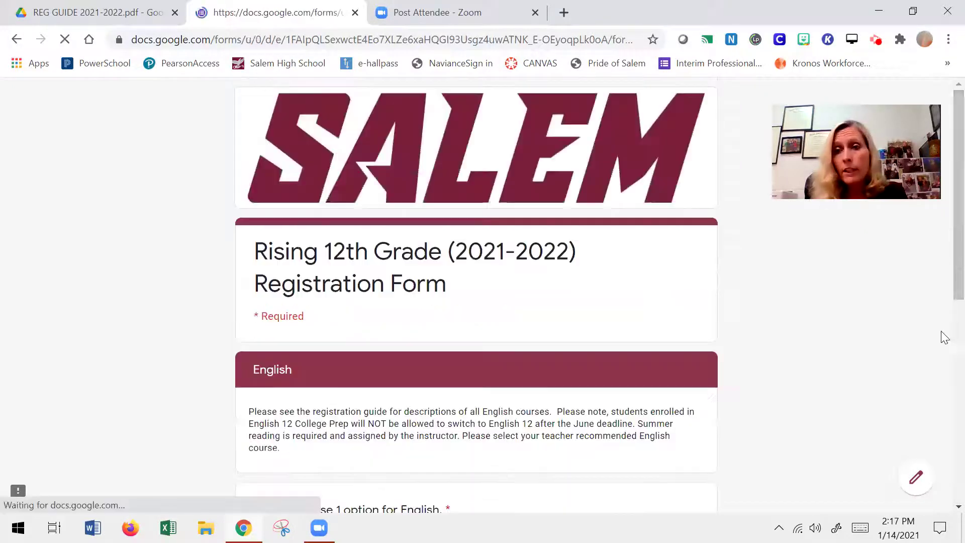
Choose "English 12; Heroes and Villains" as the English option and continue to the History section.
{"action": "scroll", "coordinate": [944, 231], "scroll_direction": "down", "scroll_amount": 5}
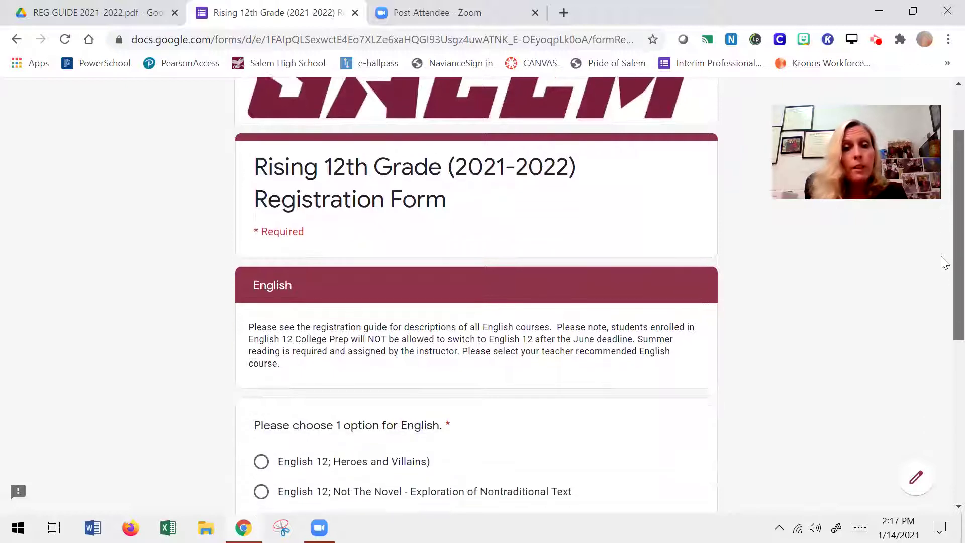
{"action": "scroll", "coordinate": [944, 347], "scroll_direction": "down", "scroll_amount": 1}
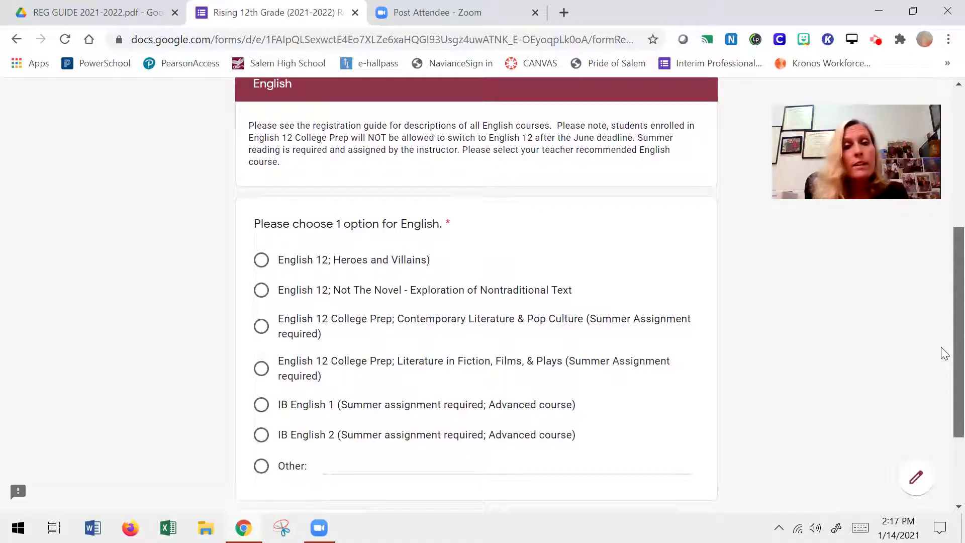
{"action": "scroll", "coordinate": [944, 352], "scroll_direction": "down", "scroll_amount": 1}
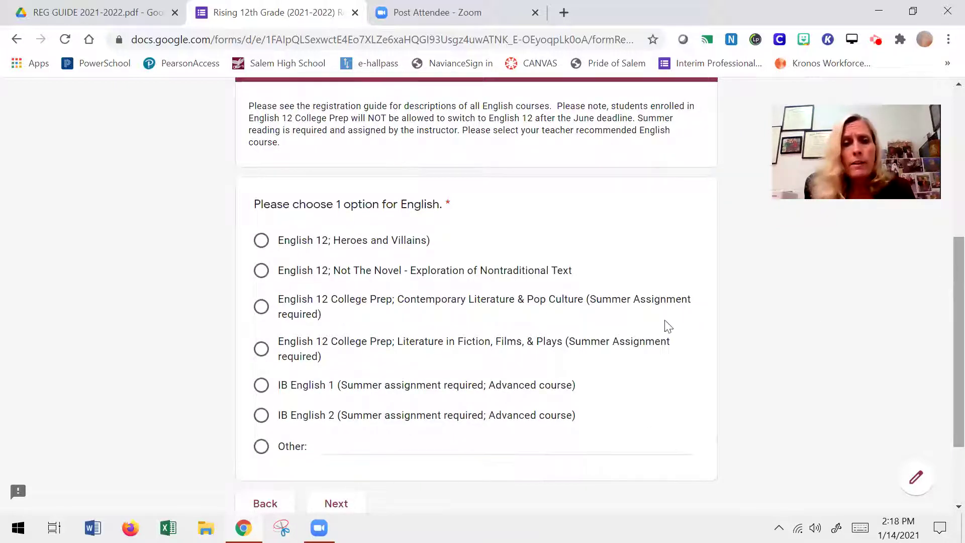
{"action": "left_click", "coordinate": [261, 241]}
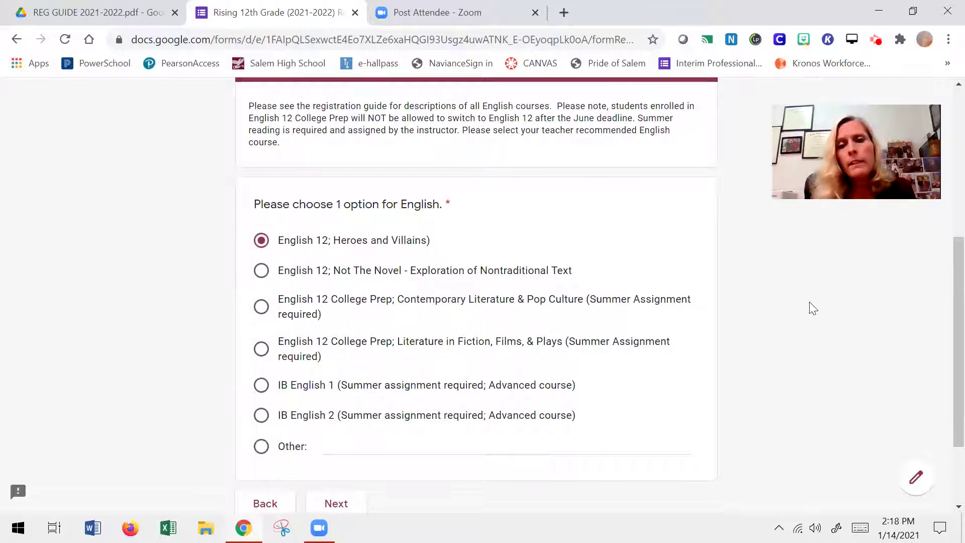
{"action": "scroll", "coordinate": [942, 282], "scroll_direction": "down", "scroll_amount": 2}
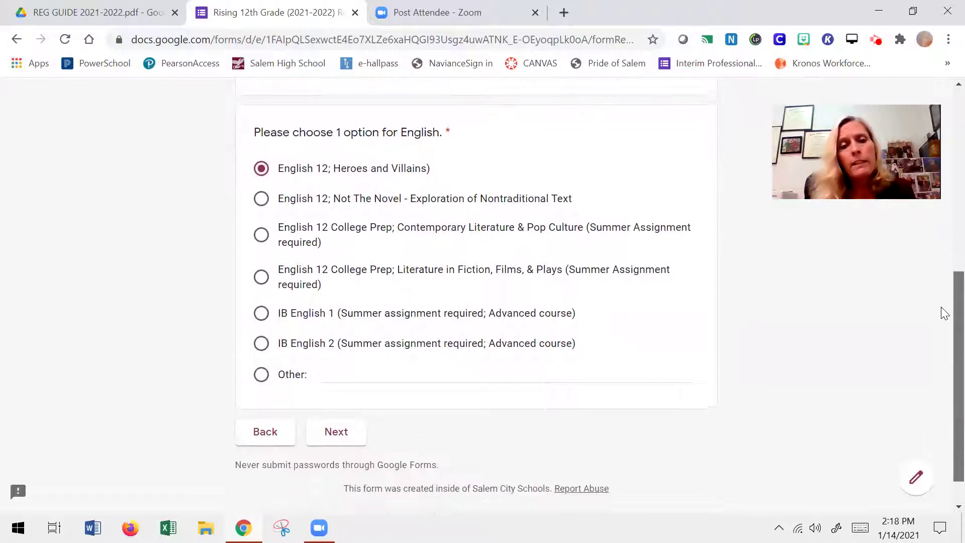
{"action": "scroll", "coordinate": [943, 311], "scroll_direction": "up", "scroll_amount": 1}
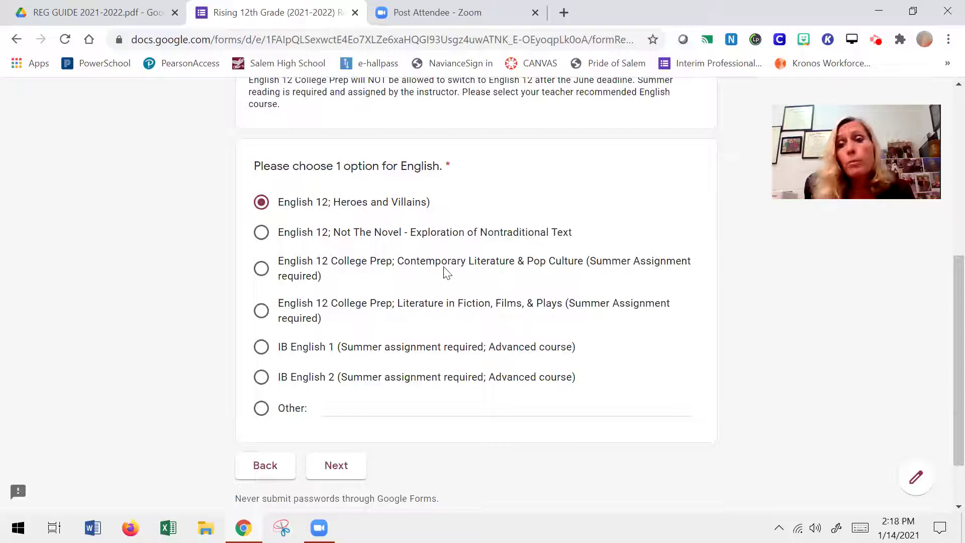
{"action": "left_click", "coordinate": [337, 465]}
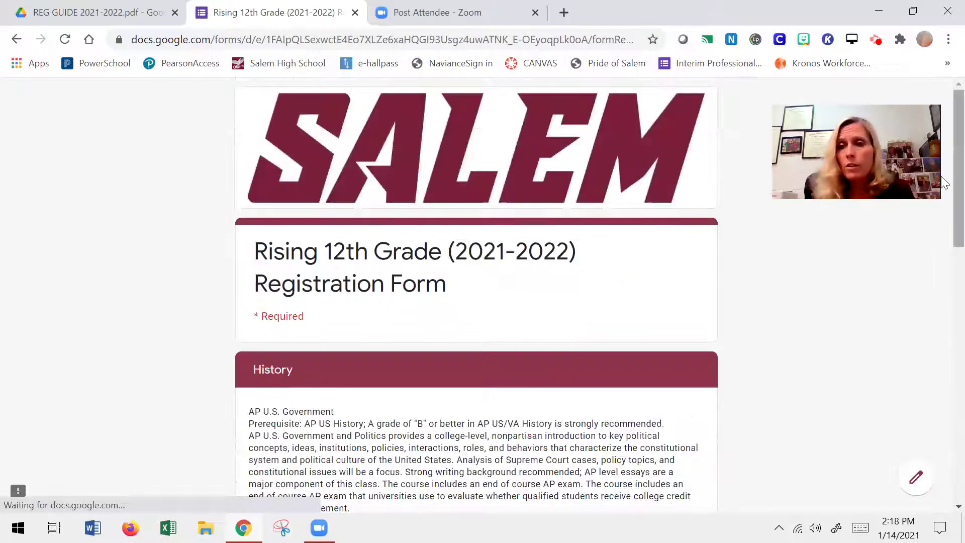
Choose US/VA Government as the History option and continue to the Science section.
{"action": "scroll", "coordinate": [944, 183], "scroll_direction": "down", "scroll_amount": 8}
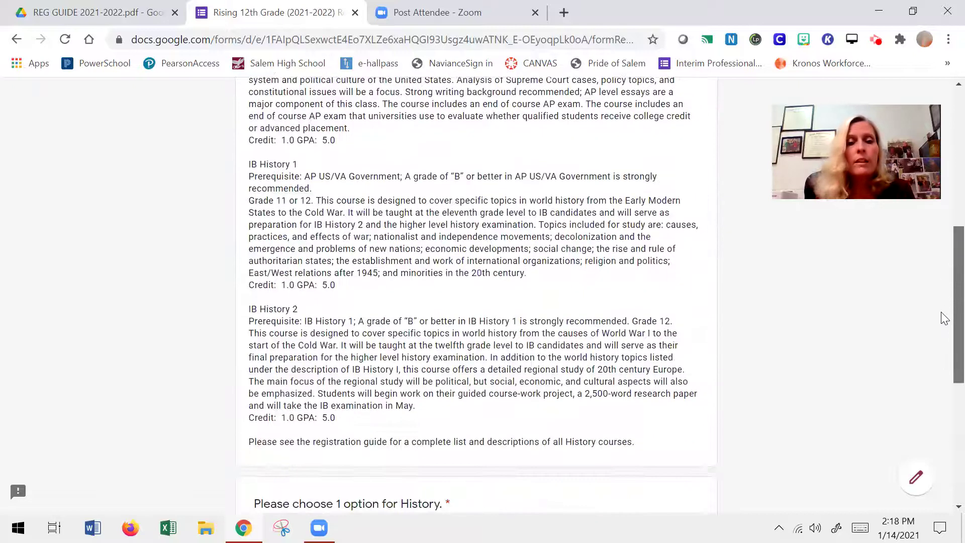
{"action": "scroll", "coordinate": [944, 317], "scroll_direction": "down", "scroll_amount": 5}
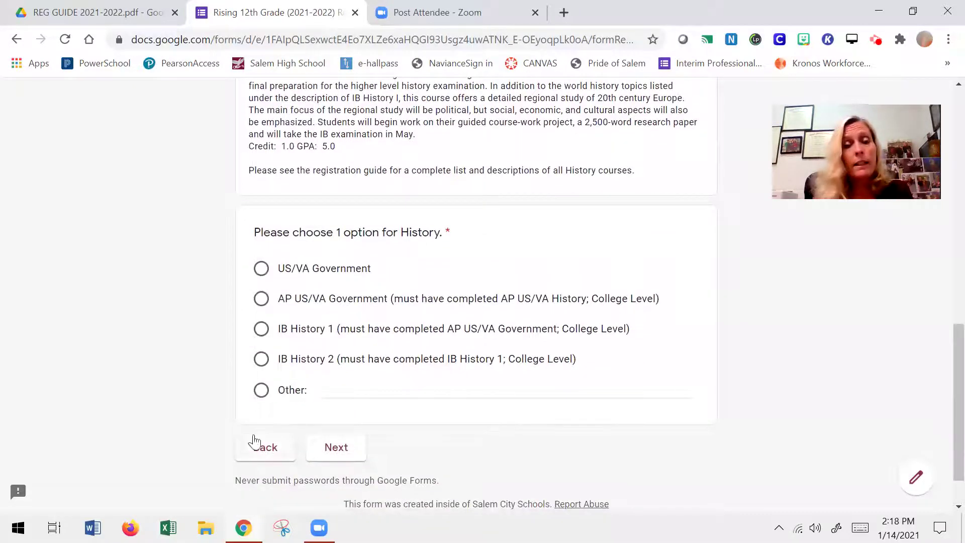
{"action": "left_click", "coordinate": [263, 272]}
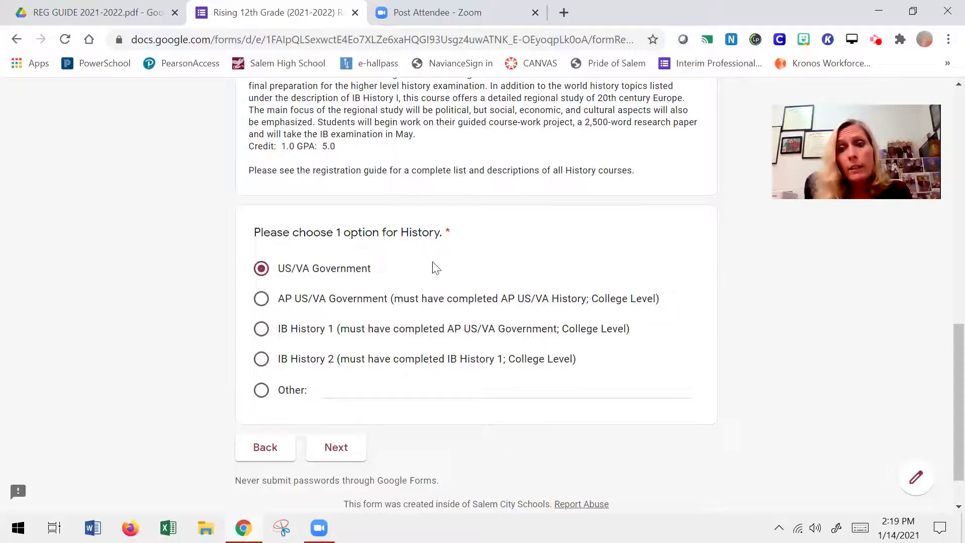
{"action": "left_click", "coordinate": [349, 458]}
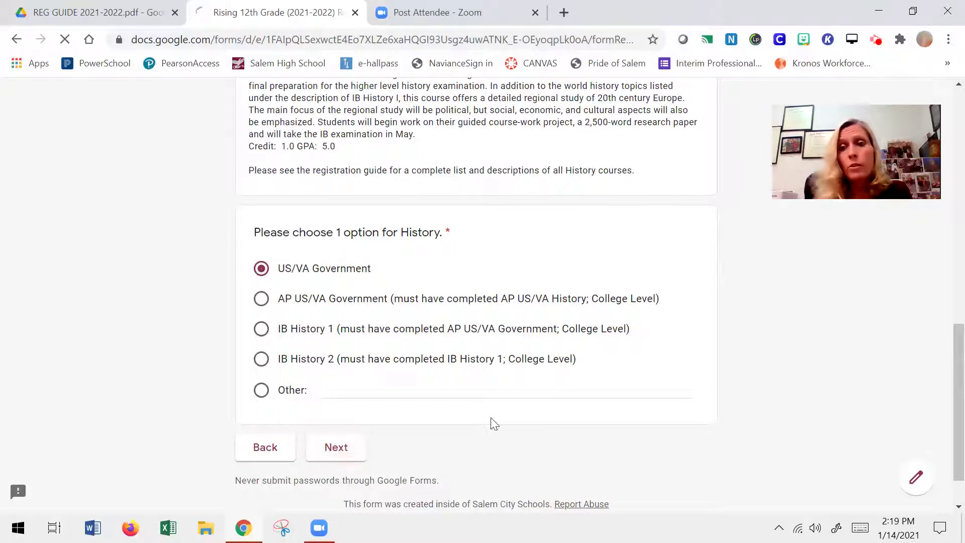
Review the Science courses, choose Anatomy & Physiology as the Science option, and continue to the Math section.
{"action": "scroll", "coordinate": [945, 226], "scroll_direction": "down", "scroll_amount": 3}
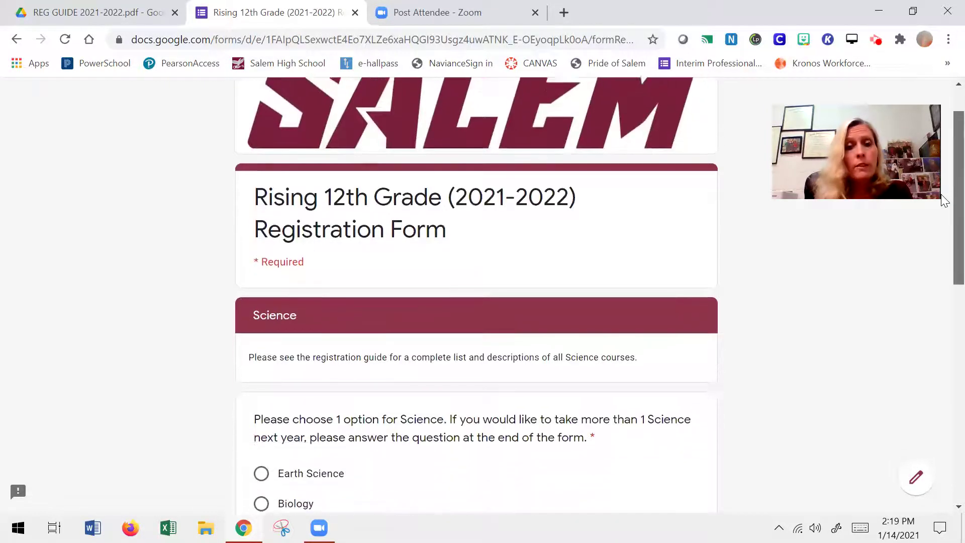
{"action": "scroll", "coordinate": [945, 237], "scroll_direction": "down", "scroll_amount": 5}
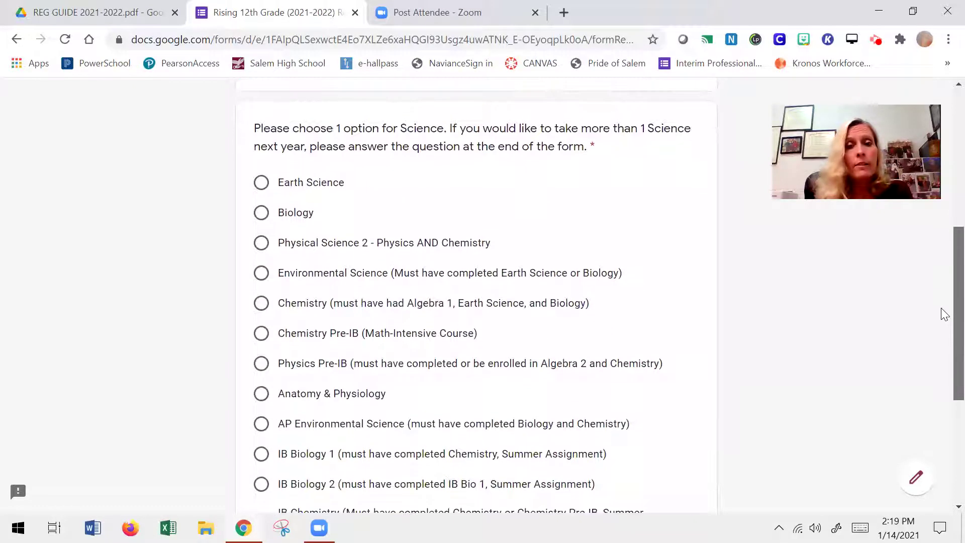
{"action": "scroll", "coordinate": [945, 321], "scroll_direction": "down", "scroll_amount": 1}
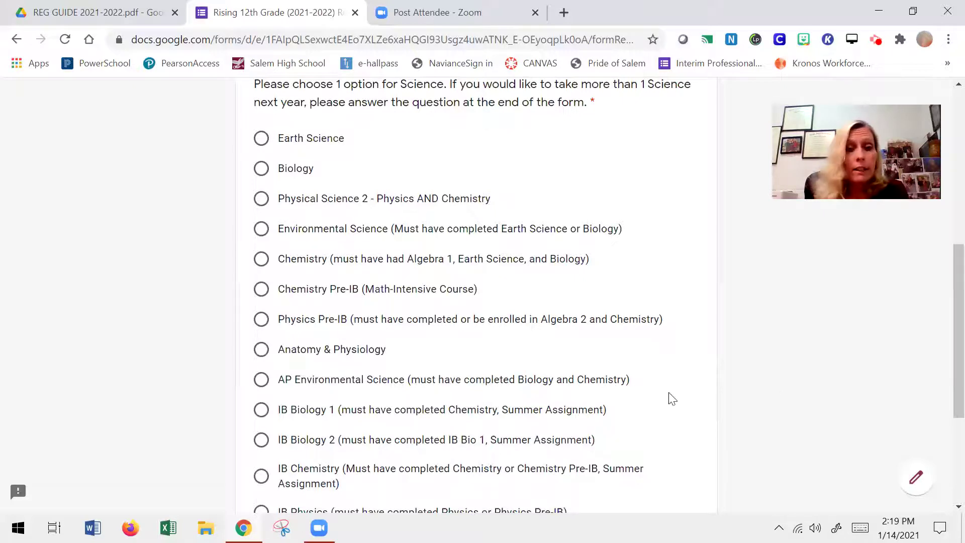
{"action": "scroll", "coordinate": [945, 281], "scroll_direction": "down", "scroll_amount": 1}
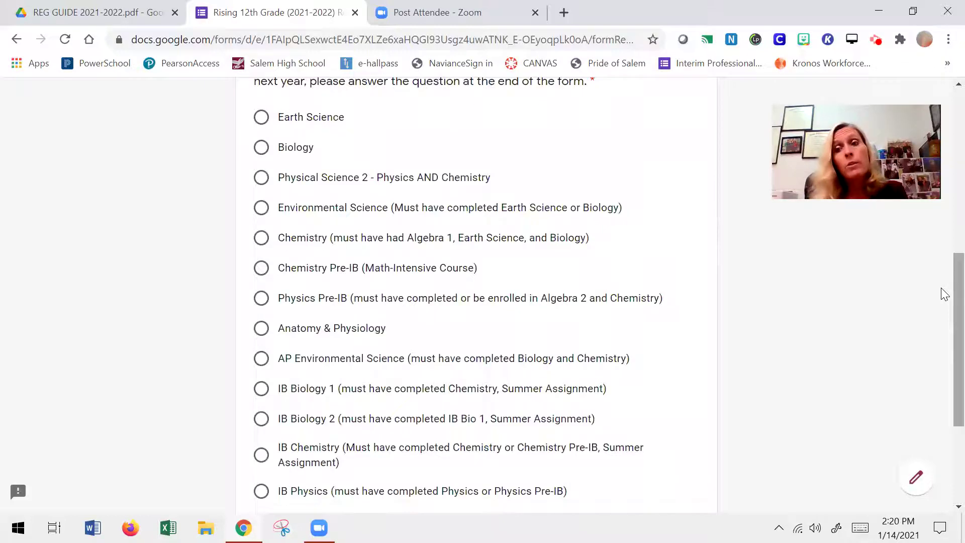
{"action": "scroll", "coordinate": [942, 296], "scroll_direction": "down", "scroll_amount": 2}
{"action": "scroll", "coordinate": [945, 336], "scroll_direction": "down", "scroll_amount": 1}
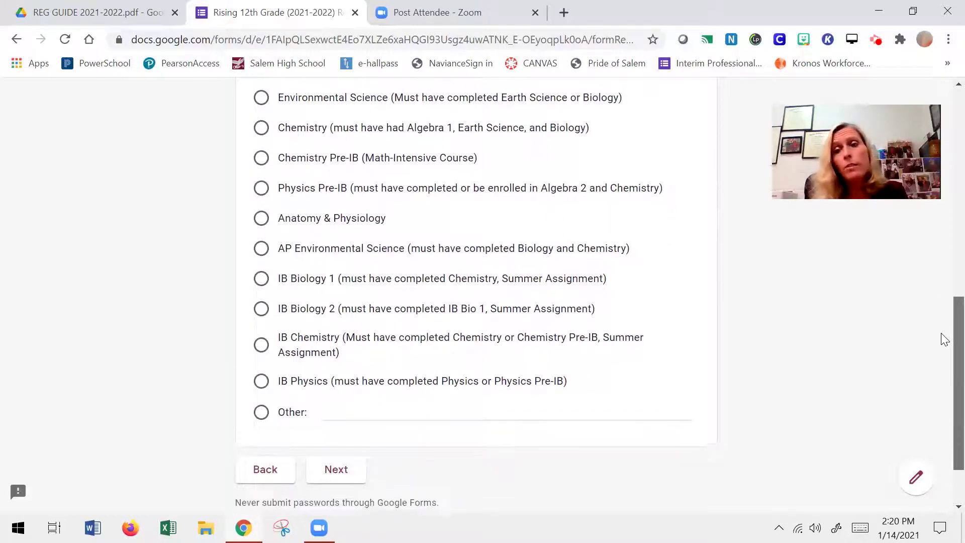
{"action": "scroll", "coordinate": [946, 301], "scroll_direction": "up", "scroll_amount": 3}
{"action": "scroll", "coordinate": [942, 271], "scroll_direction": "up", "scroll_amount": 2}
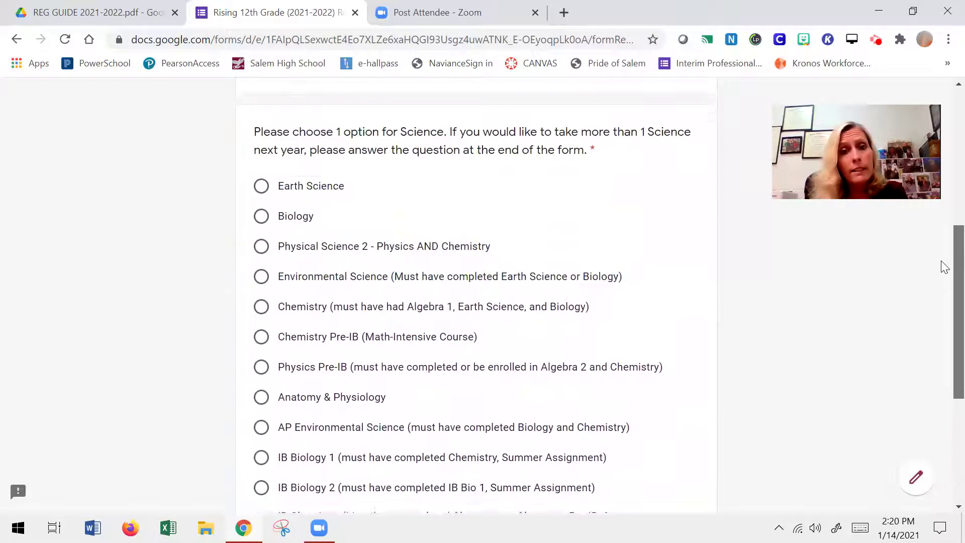
{"action": "scroll", "coordinate": [942, 276], "scroll_direction": "down", "scroll_amount": 1}
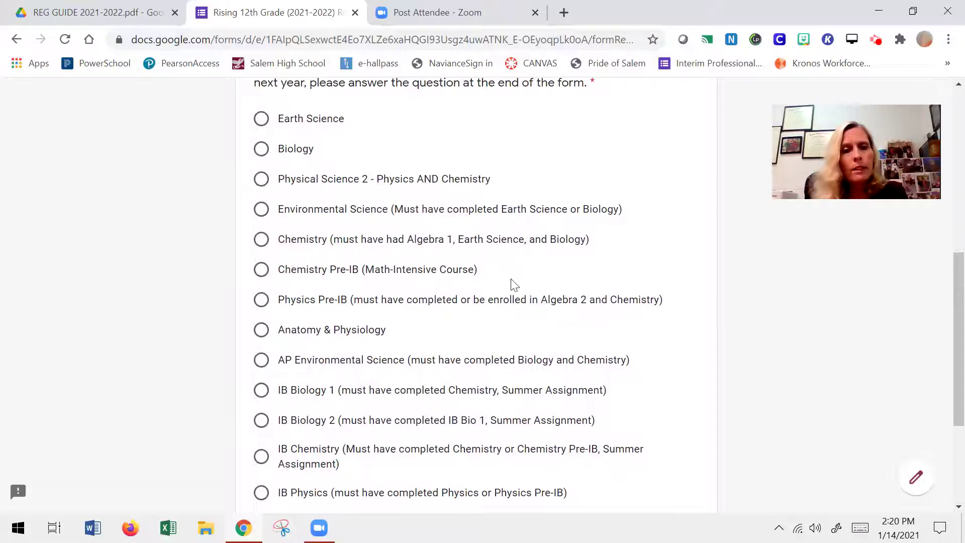
{"action": "left_click", "coordinate": [262, 332]}
{"action": "scroll", "coordinate": [943, 342], "scroll_direction": "down", "scroll_amount": 4}
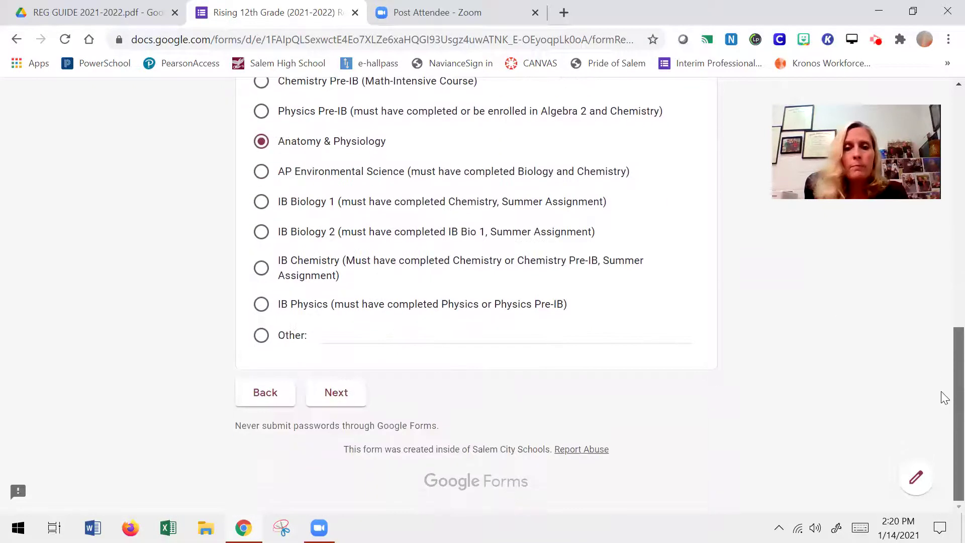
{"action": "left_click", "coordinate": [336, 394]}
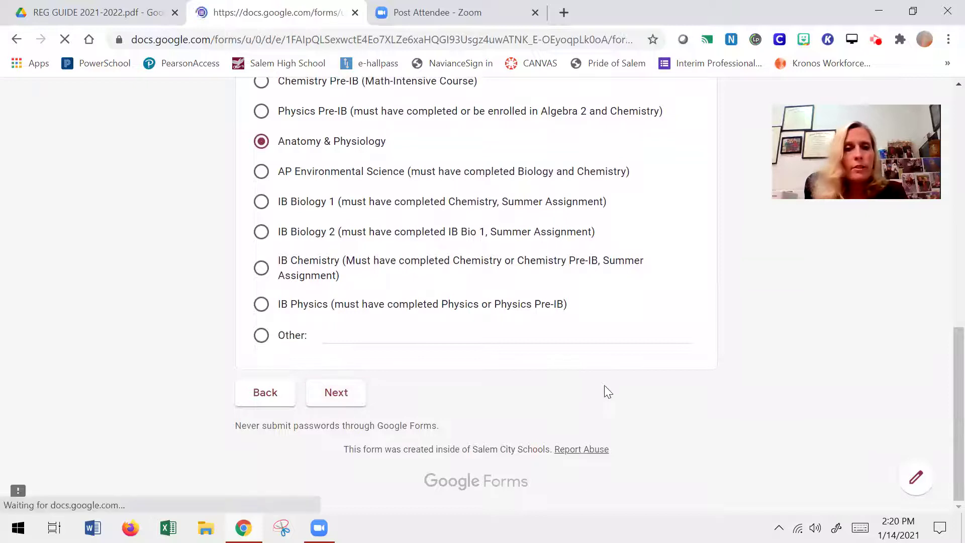
Review the Math courses, choose Algebra 2 (Prerequisite: Algebra 1 & Geometry), and continue to the Health/PE section.
{"action": "scroll", "coordinate": [945, 311], "scroll_direction": "down", "scroll_amount": 5}
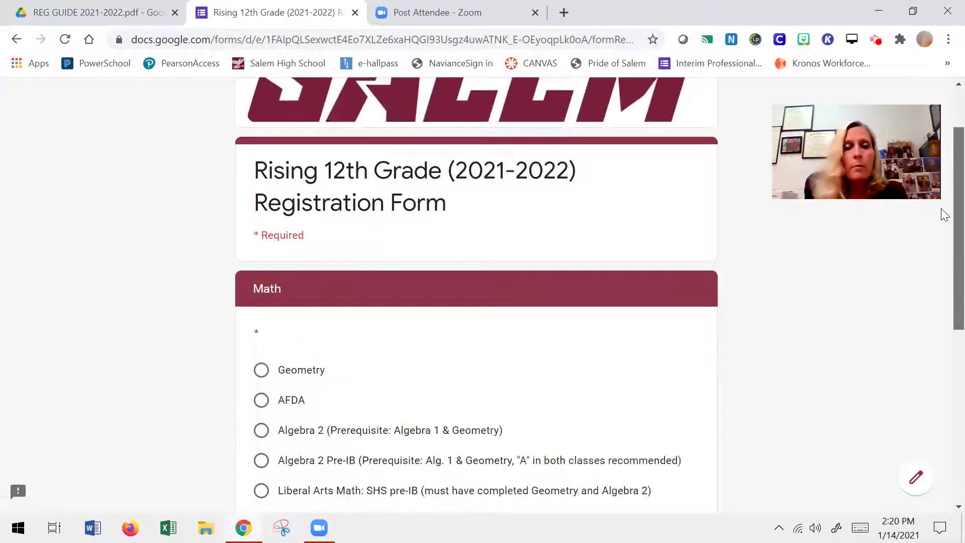
{"action": "scroll", "coordinate": [943, 322], "scroll_direction": "down", "scroll_amount": 1}
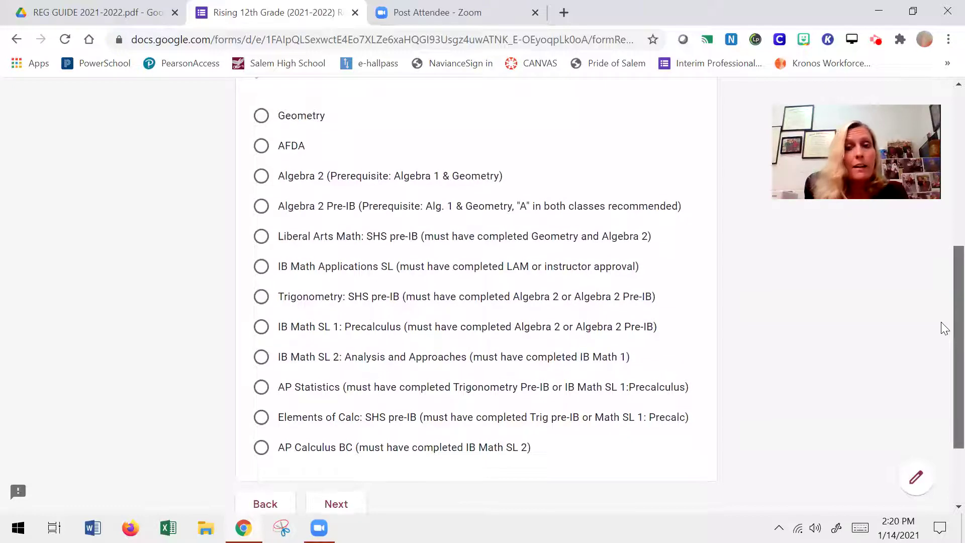
{"action": "scroll", "coordinate": [942, 322], "scroll_direction": "up", "scroll_amount": 1}
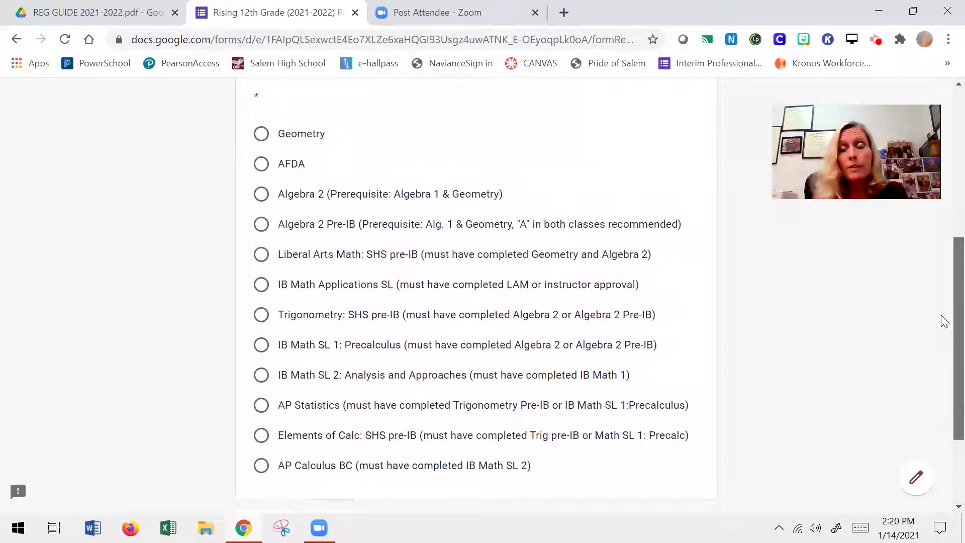
{"action": "scroll", "coordinate": [943, 320], "scroll_direction": "up", "scroll_amount": 1}
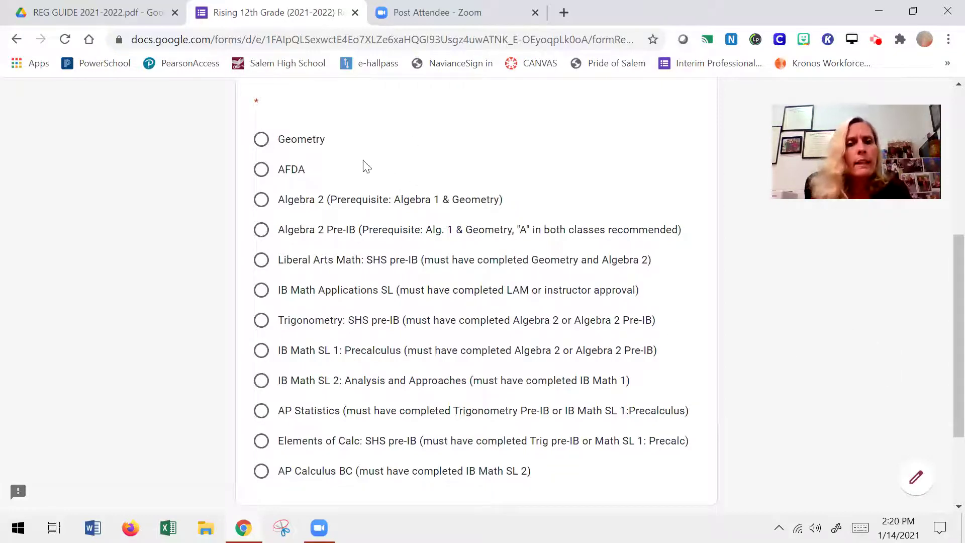
{"action": "left_click", "coordinate": [261, 200]}
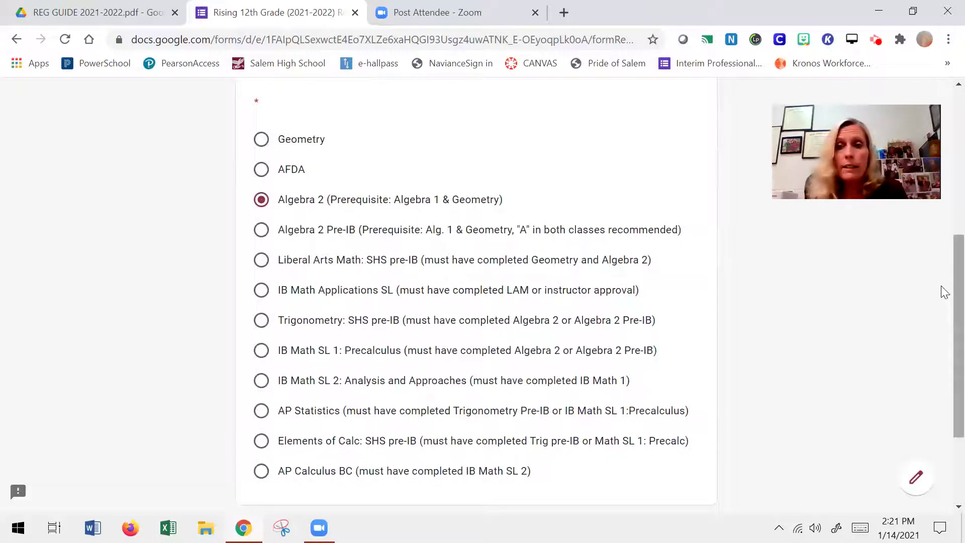
{"action": "left_click_drag", "start_coordinate": [945, 292], "coordinate": [942, 355]}
{"action": "left_click", "coordinate": [360, 396]}
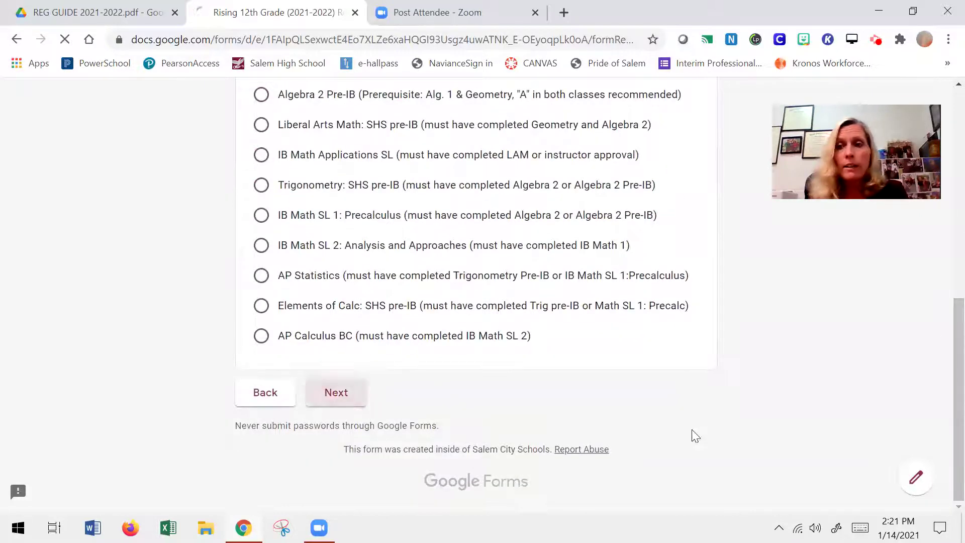
Choose "NO PE/HEALTH PLEASE" for Health/PE and continue to the World Languages section.
{"action": "left_click_drag", "start_coordinate": [944, 241], "coordinate": [945, 373]}
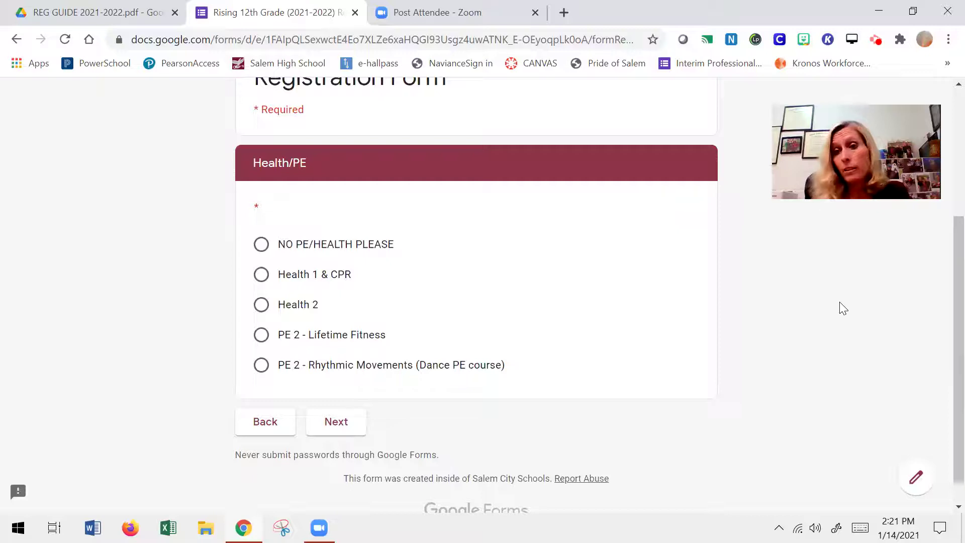
{"action": "left_click", "coordinate": [261, 244]}
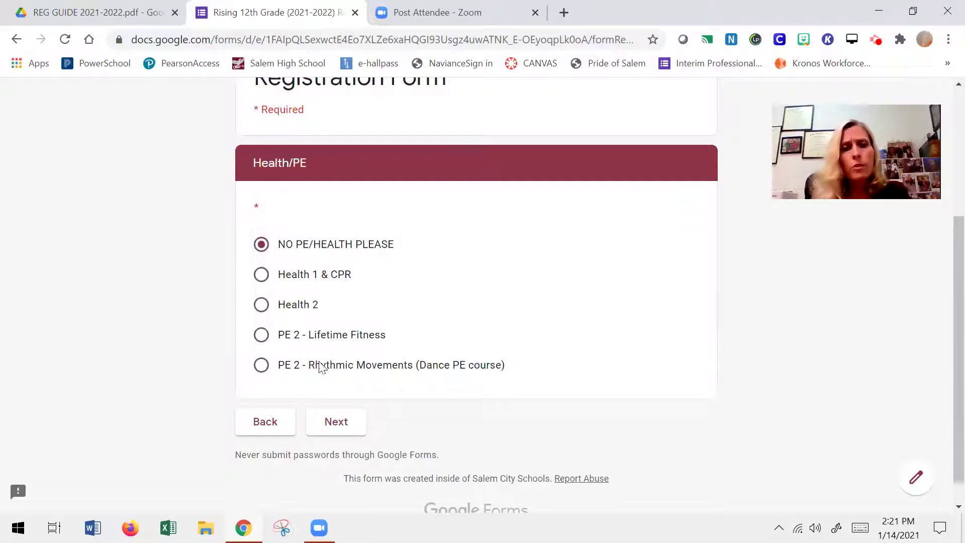
{"action": "left_click", "coordinate": [334, 425]}
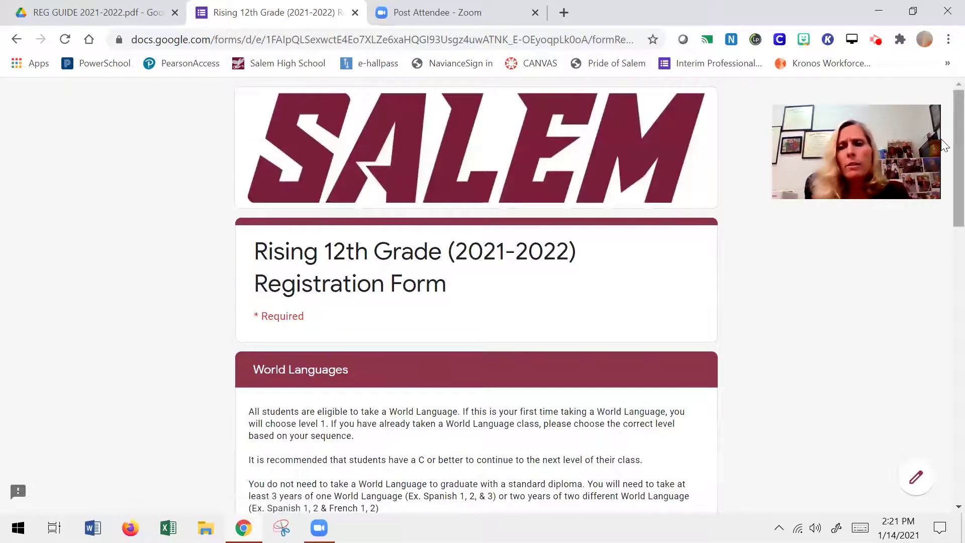
Read the World Languages guidance, choose IB French 1 as the language option, and continue to the Student Support section.
{"action": "scroll", "coordinate": [944, 163], "scroll_direction": "down", "scroll_amount": 1}
{"action": "scroll", "coordinate": [945, 163], "scroll_direction": "down", "scroll_amount": 5}
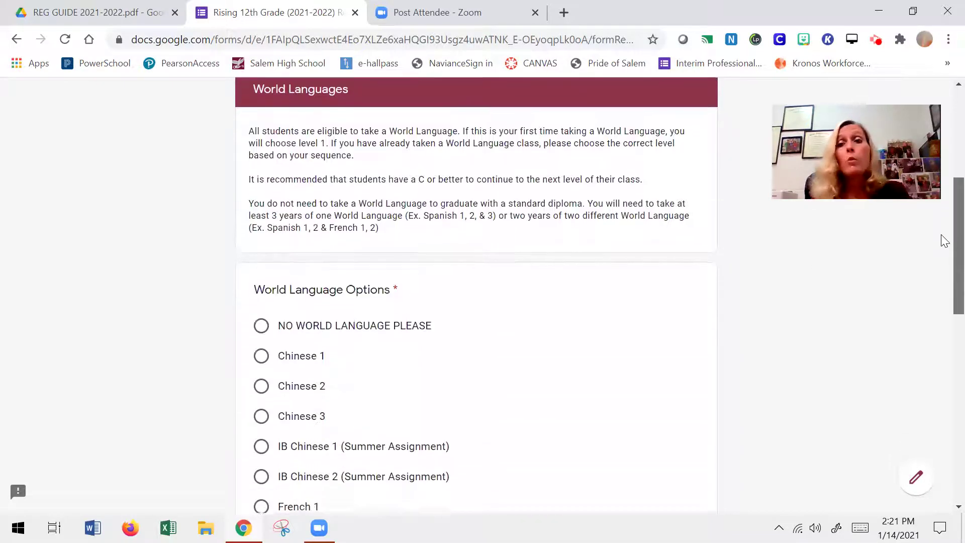
{"action": "scroll", "coordinate": [944, 252], "scroll_direction": "down", "scroll_amount": 1}
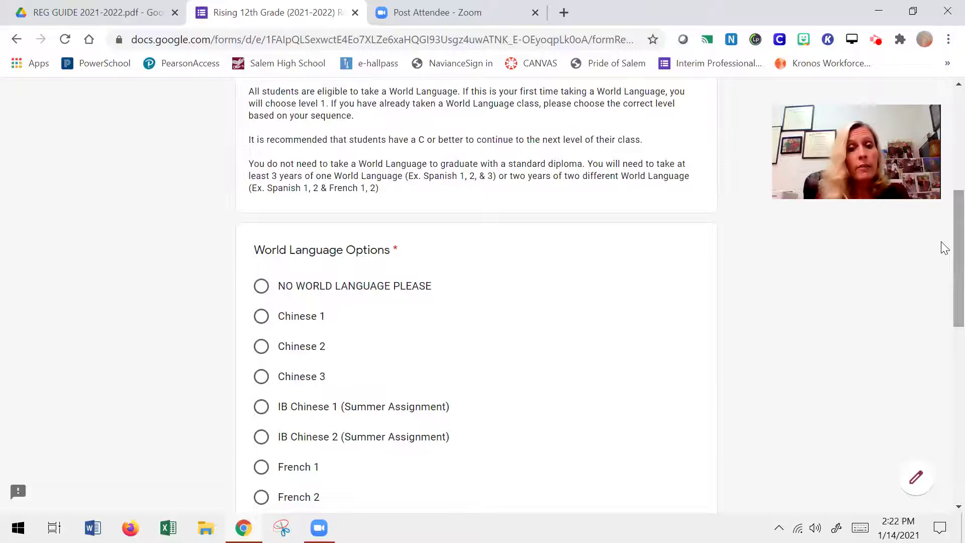
{"action": "scroll", "coordinate": [942, 248], "scroll_direction": "down", "scroll_amount": 3}
{"action": "scroll", "coordinate": [944, 294], "scroll_direction": "down", "scroll_amount": 1}
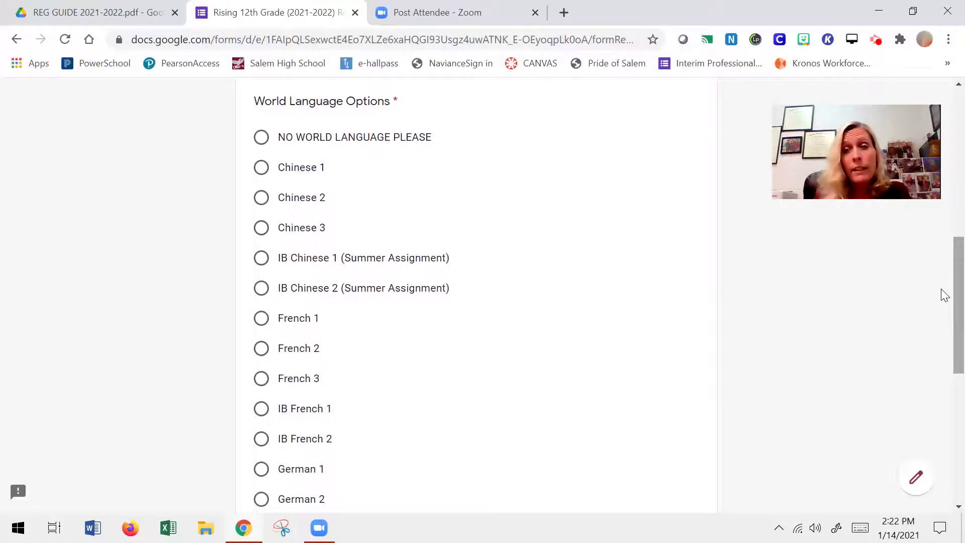
{"action": "scroll", "coordinate": [943, 287], "scroll_direction": "up", "scroll_amount": 1}
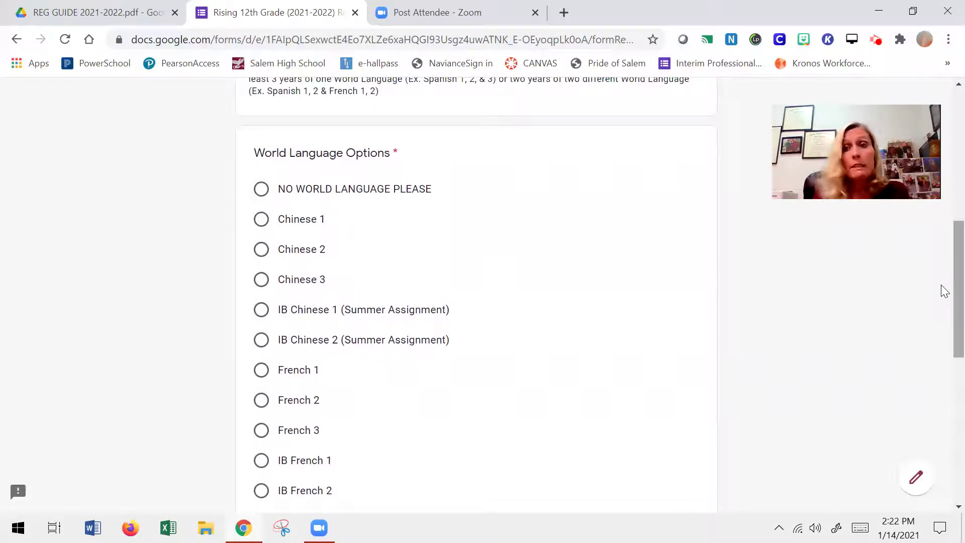
{"action": "scroll", "coordinate": [943, 297], "scroll_direction": "down", "scroll_amount": 1}
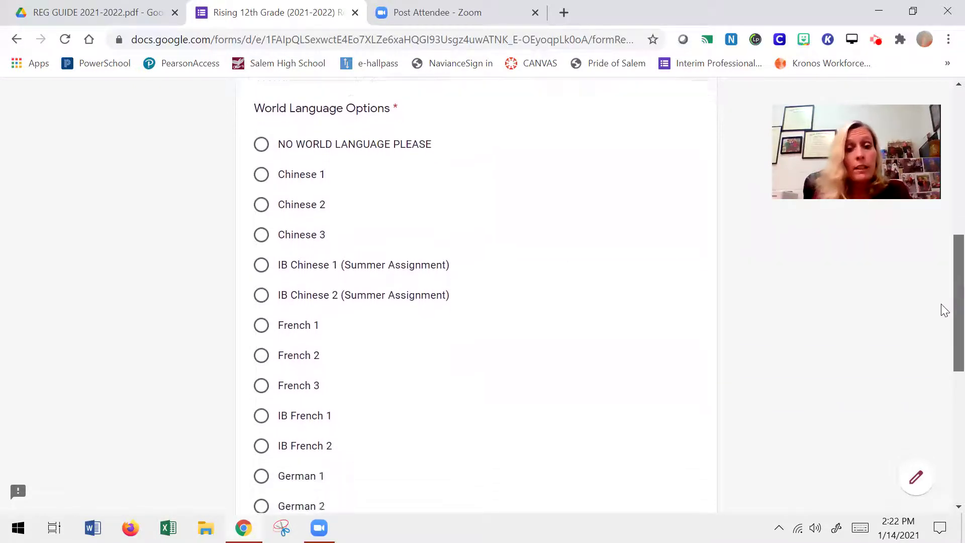
{"action": "scroll", "coordinate": [944, 311], "scroll_direction": "down", "scroll_amount": 1}
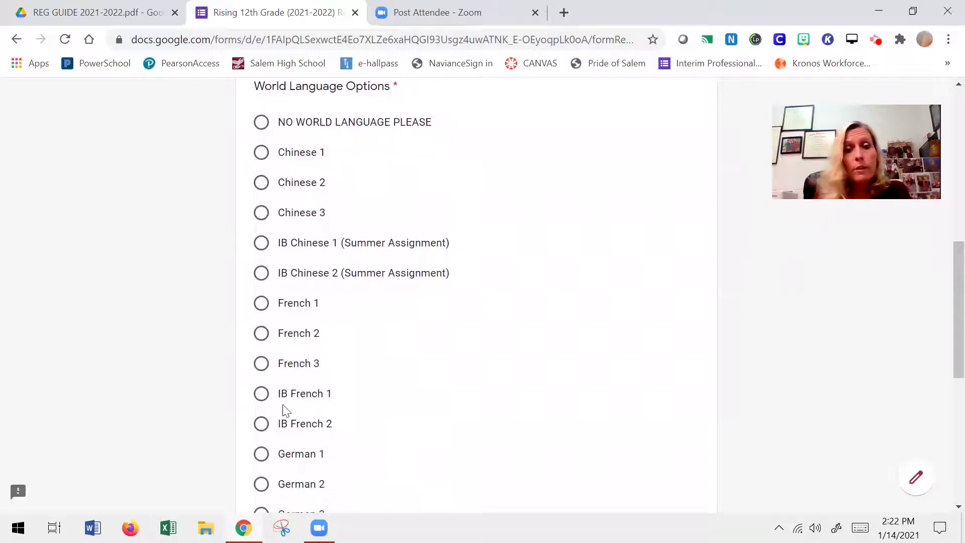
{"action": "left_click", "coordinate": [261, 394]}
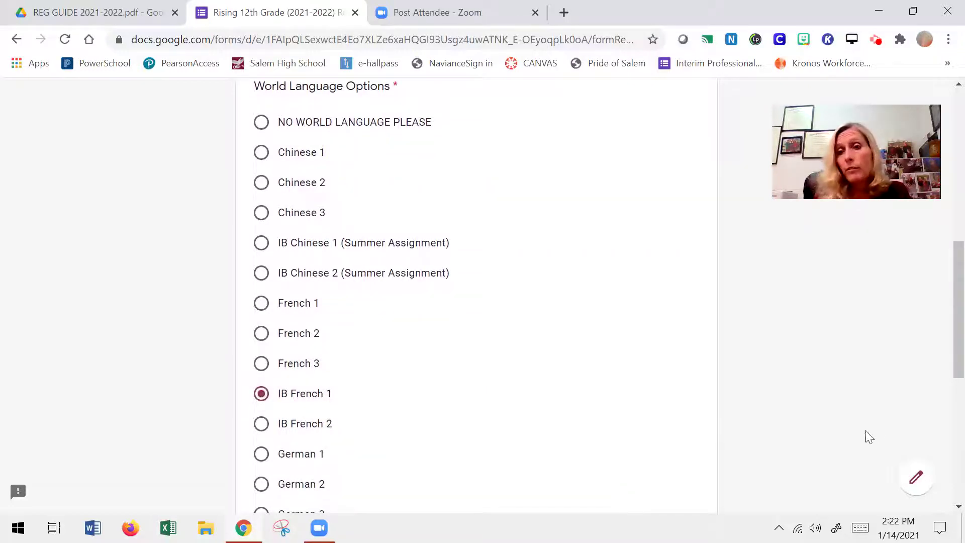
{"action": "scroll", "coordinate": [943, 322], "scroll_direction": "down", "scroll_amount": 2}
{"action": "scroll", "coordinate": [945, 336], "scroll_direction": "down", "scroll_amount": 6}
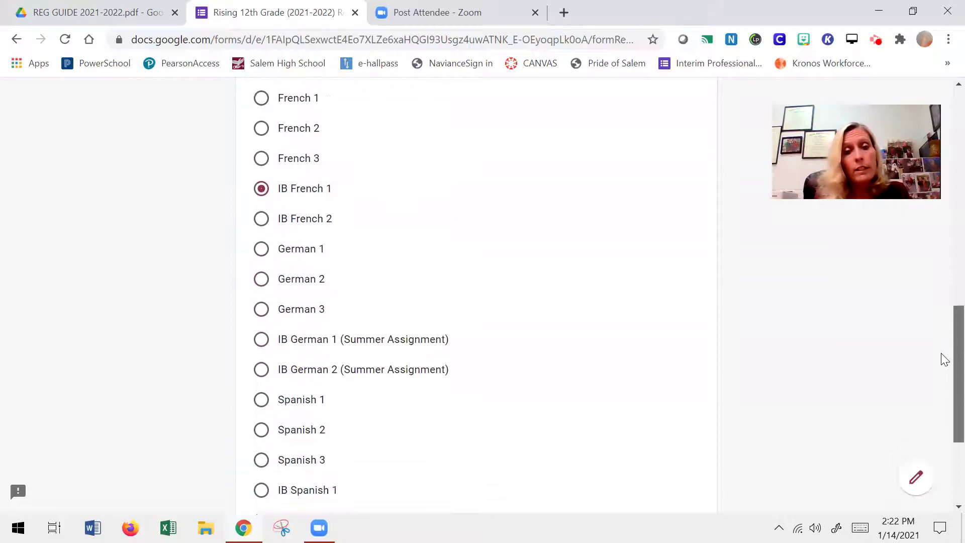
{"action": "left_click", "coordinate": [336, 407]}
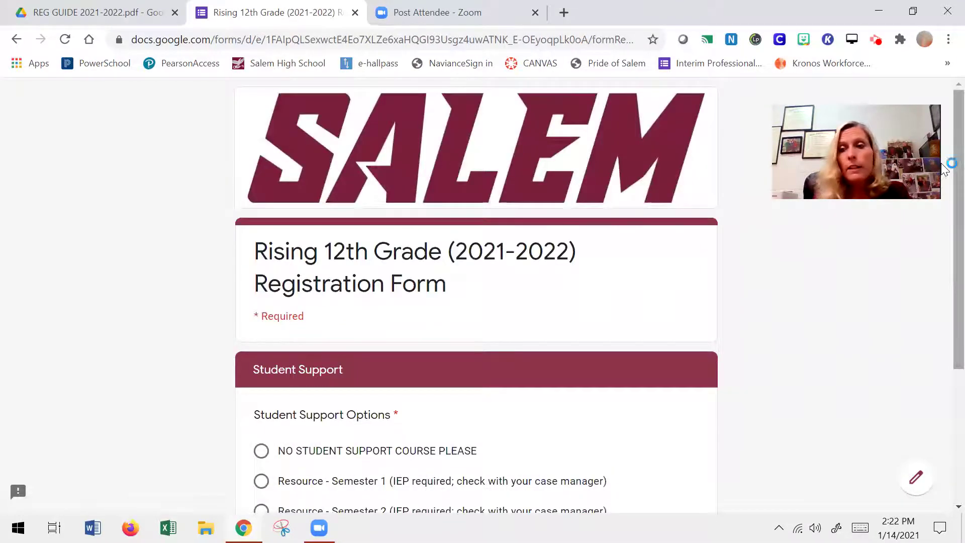
Choose "NO STUDENT SUPPORT COURSE PLEASE" for Student Support and continue to the FIRST CHOICE Electives section.
{"action": "scroll", "coordinate": [947, 217], "scroll_direction": "down", "scroll_amount": 3}
{"action": "scroll", "coordinate": [946, 277], "scroll_direction": "down", "scroll_amount": 1}
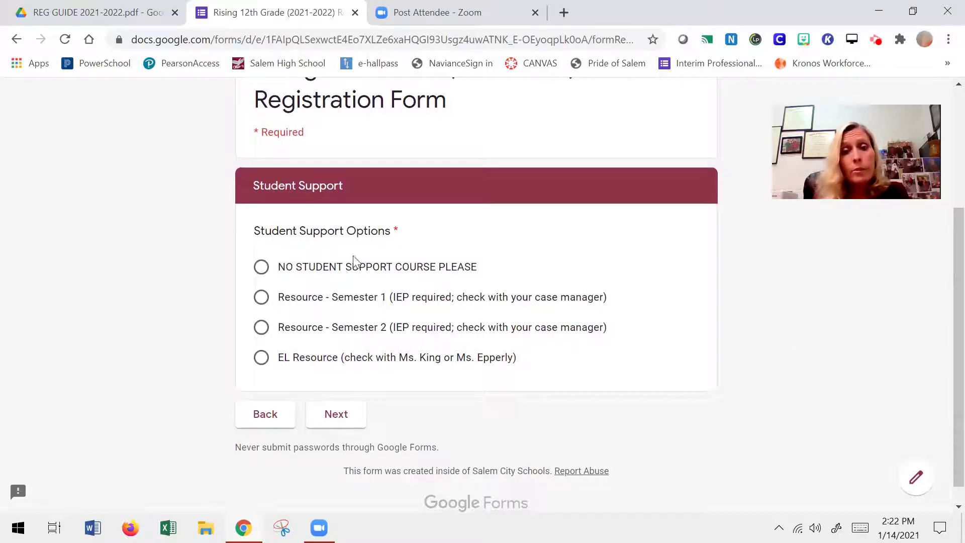
{"action": "left_click", "coordinate": [262, 269]}
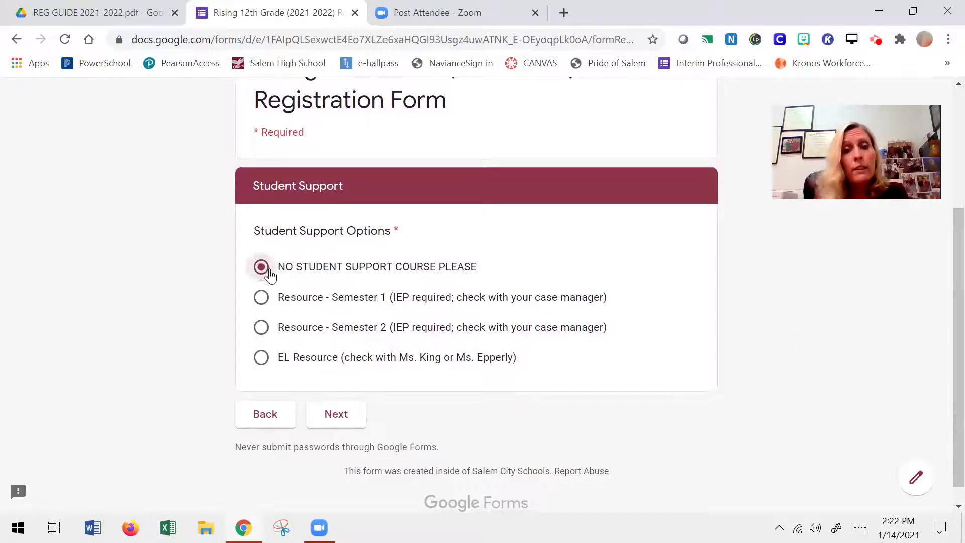
{"action": "left_click", "coordinate": [335, 417]}
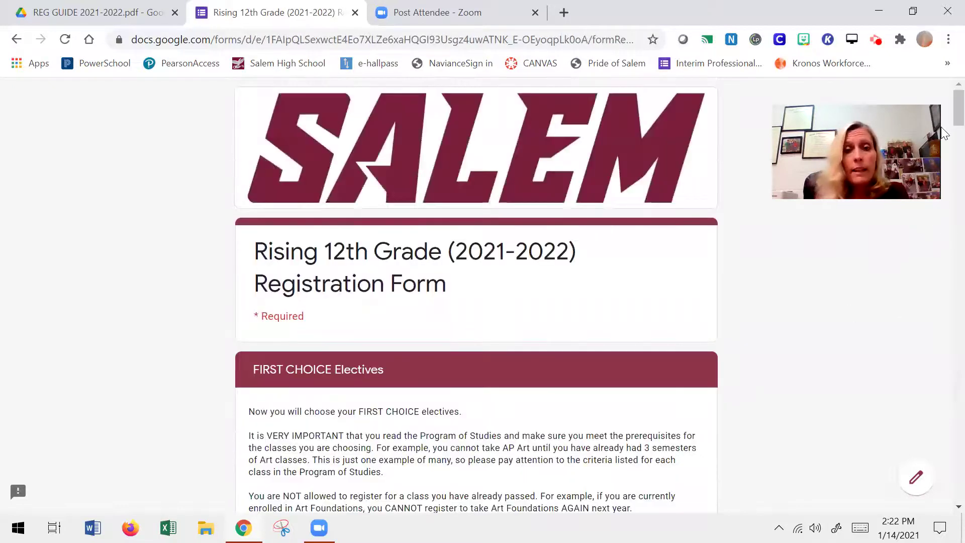
Read the FIRST CHOICE electives guidance and choose "NO ART ELECTIVES PLEASE" for Art Electives.
{"action": "scroll", "coordinate": [945, 143], "scroll_direction": "down", "scroll_amount": 4}
{"action": "scroll", "coordinate": [944, 146], "scroll_direction": "down", "scroll_amount": 6}
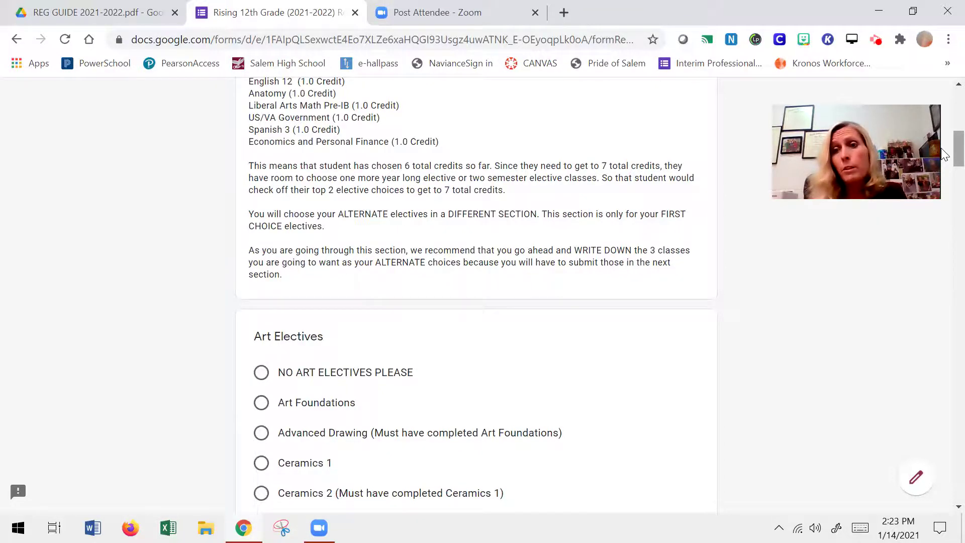
{"action": "left_click_drag", "start_coordinate": [944, 154], "coordinate": [944, 219]}
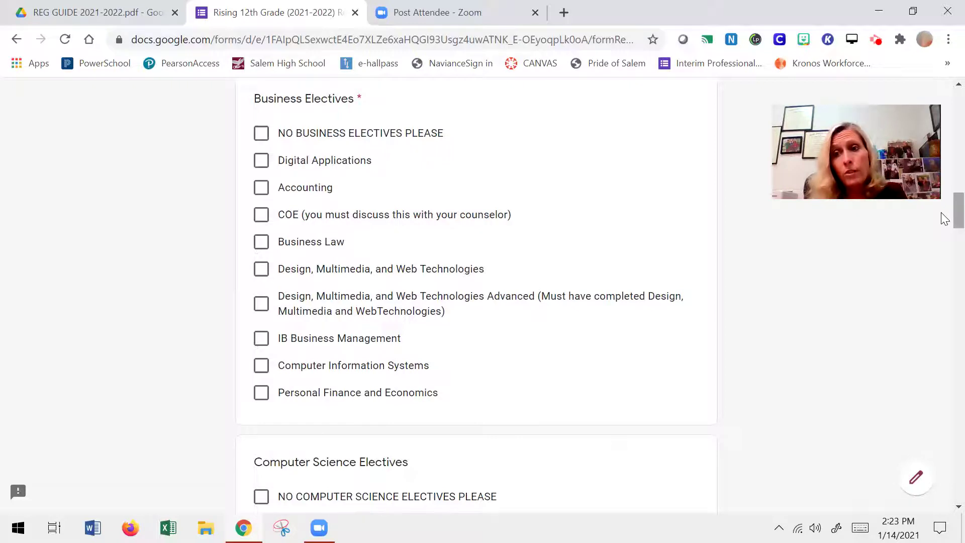
{"action": "left_click_drag", "start_coordinate": [944, 215], "coordinate": [944, 165]}
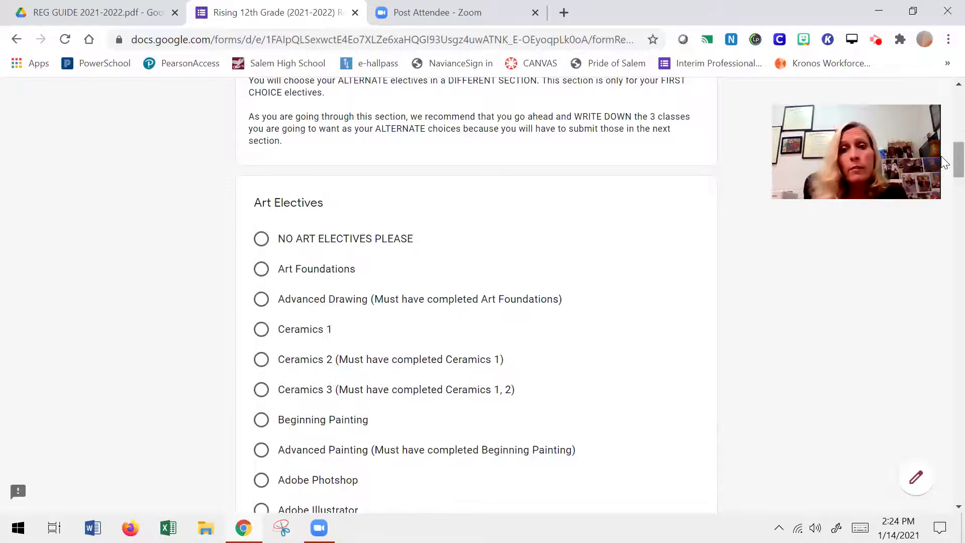
{"action": "left_click", "coordinate": [262, 241]}
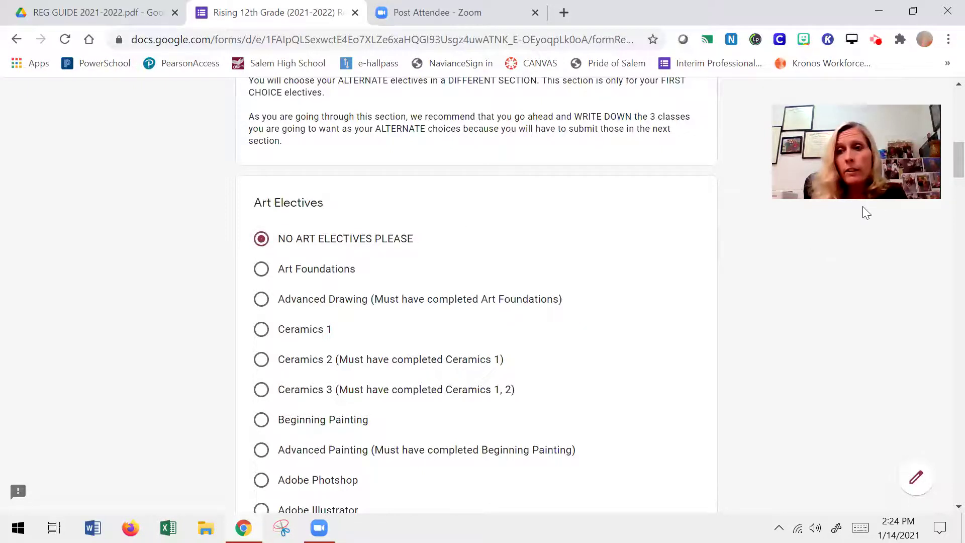
Review the remaining art options and select Personal Finance and Economics under Business Electives.
{"action": "scroll", "coordinate": [944, 176], "scroll_direction": "down", "scroll_amount": 4}
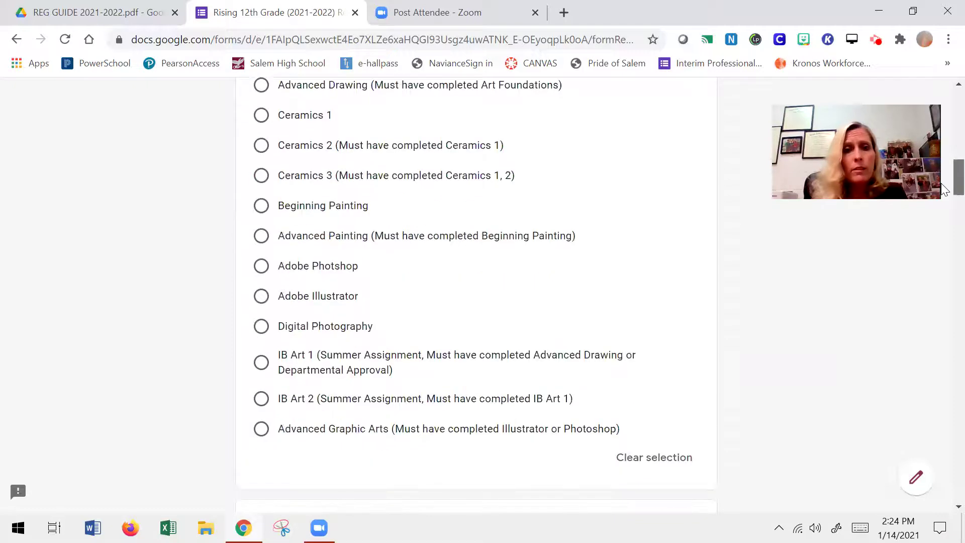
{"action": "scroll", "coordinate": [943, 203], "scroll_direction": "down", "scroll_amount": 5}
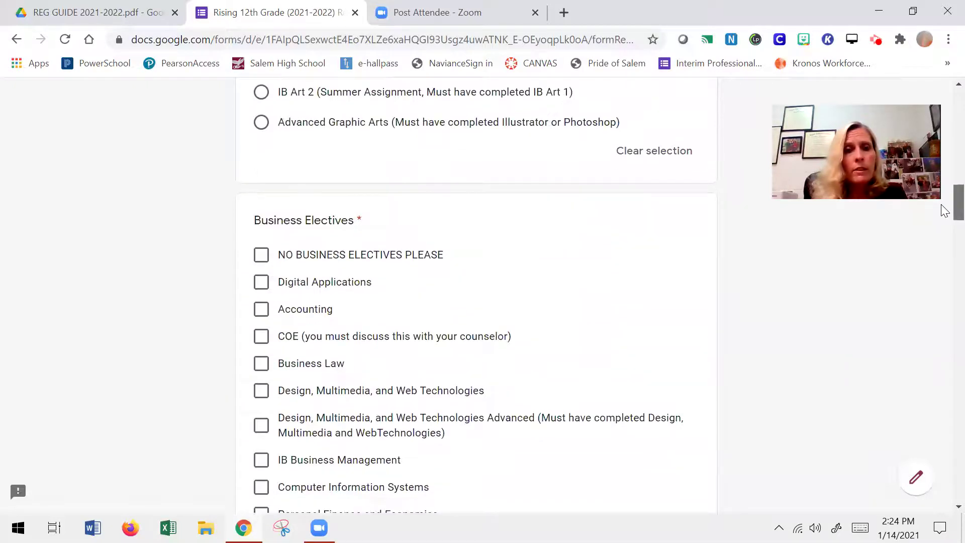
{"action": "scroll", "coordinate": [945, 210], "scroll_direction": "down", "scroll_amount": 1}
{"action": "scroll", "coordinate": [944, 191], "scroll_direction": "up", "scroll_amount": 10}
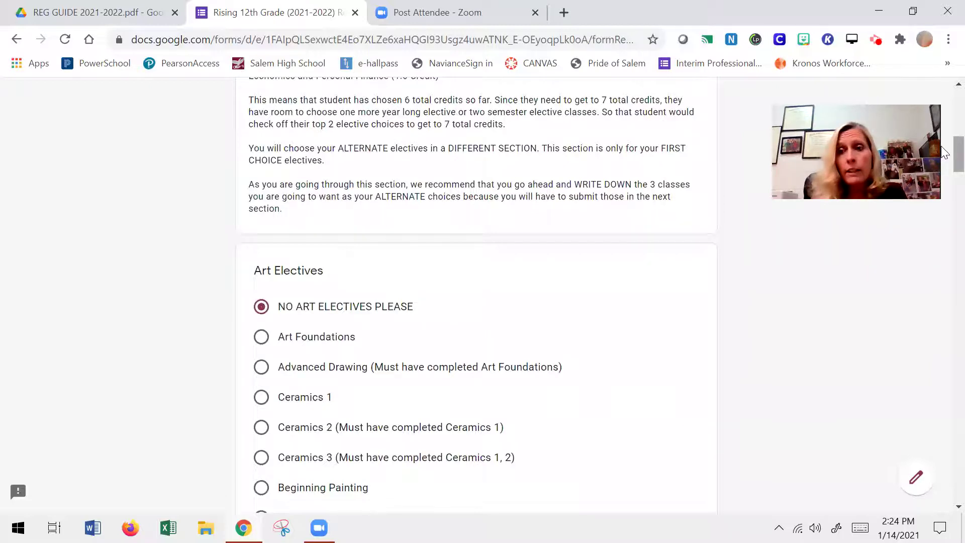
{"action": "scroll", "coordinate": [944, 151], "scroll_direction": "down", "scroll_amount": 8}
{"action": "scroll", "coordinate": [945, 191], "scroll_direction": "down", "scroll_amount": 3}
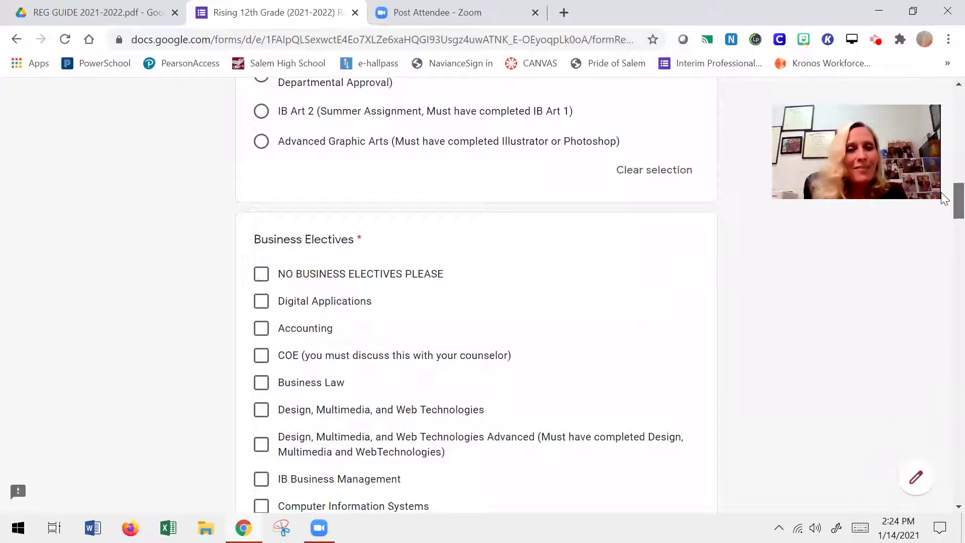
{"action": "scroll", "coordinate": [942, 200], "scroll_direction": "down", "scroll_amount": 2}
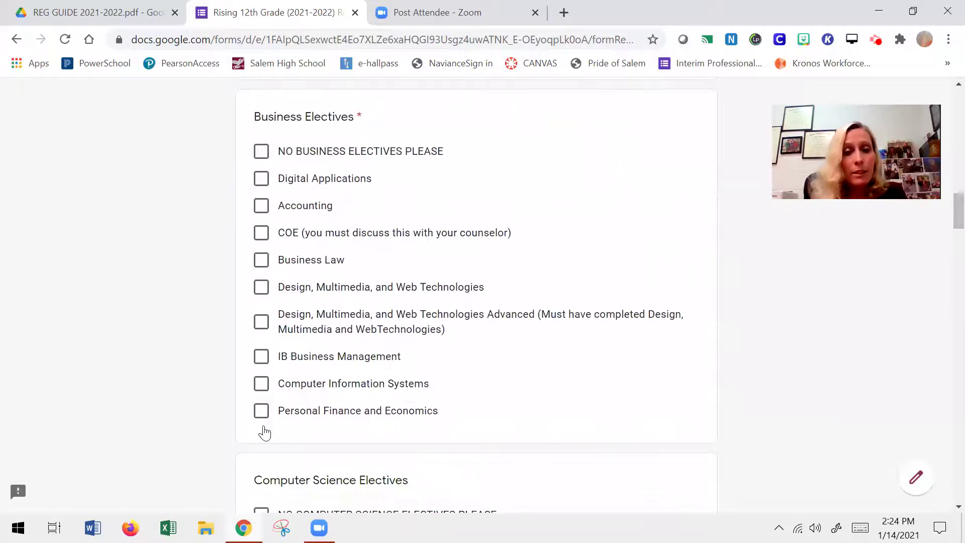
{"action": "left_click", "coordinate": [261, 411]}
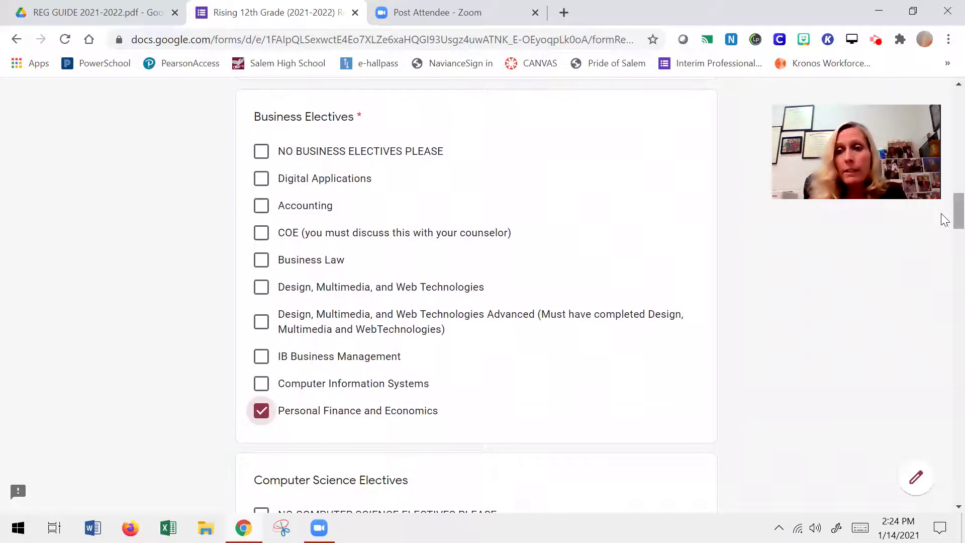
Choose "NO COMPUTER SCIENCE ELECTIVES PLEASE" and "NO ENGLISH ELECTIVES PLEASE" in their respective elective questions.
{"action": "scroll", "coordinate": [945, 220], "scroll_direction": "down", "scroll_amount": 5}
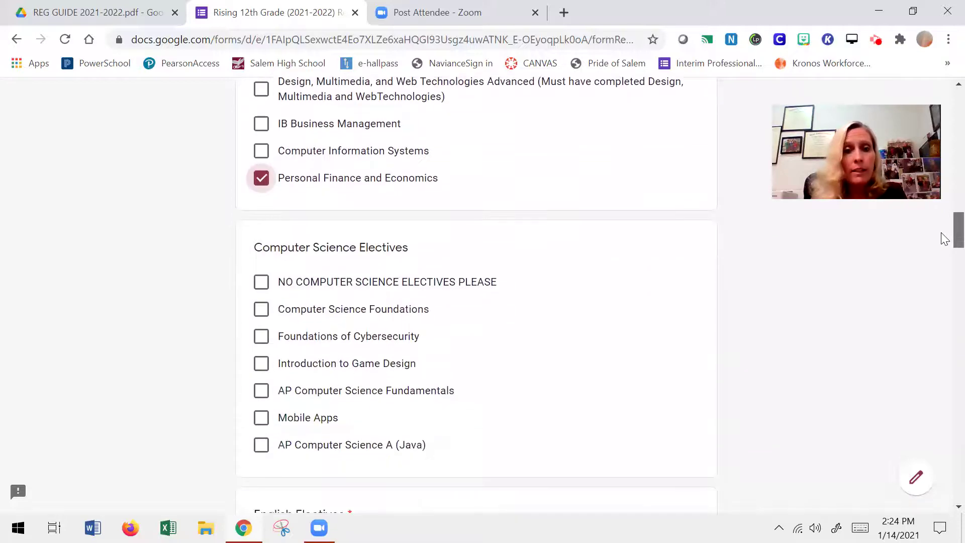
{"action": "left_click", "coordinate": [261, 282]}
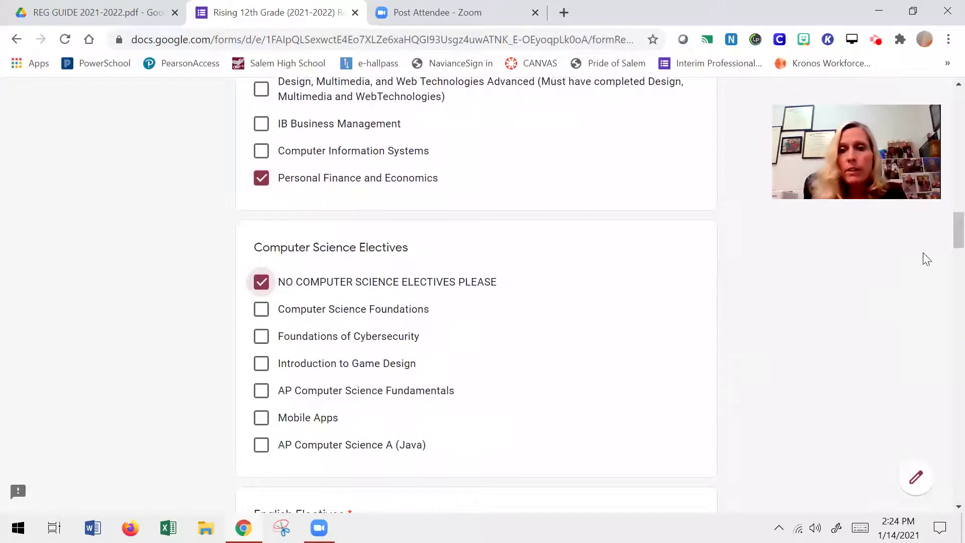
{"action": "scroll", "coordinate": [940, 244], "scroll_direction": "down", "scroll_amount": 6}
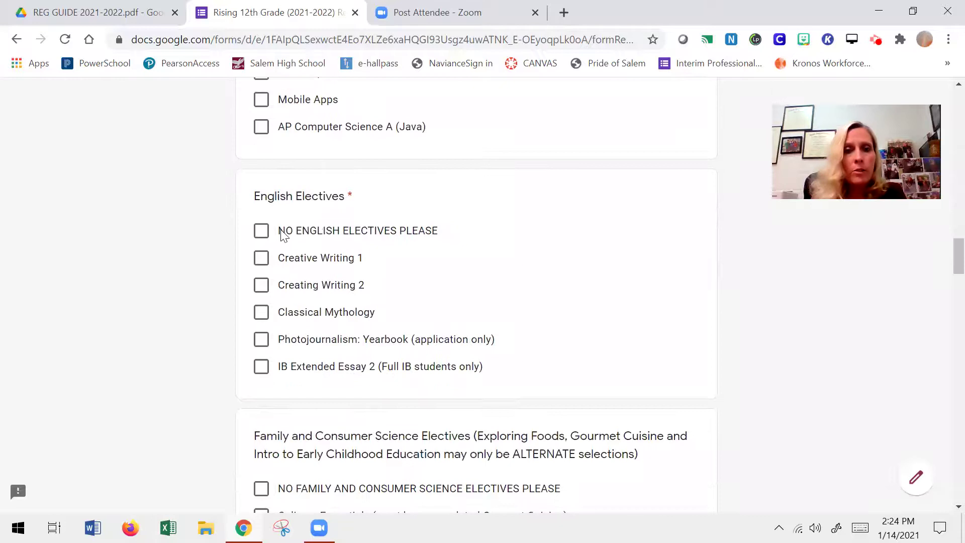
{"action": "left_click", "coordinate": [262, 231]}
Choose "NO FAMILY AND CONSUMER SCIENCE ELECTIVES PLEASE" and "NO HISTORY ELECTIVES PLEASE" in their respective elective questions.
{"action": "scroll", "coordinate": [943, 279], "scroll_direction": "down", "scroll_amount": 3}
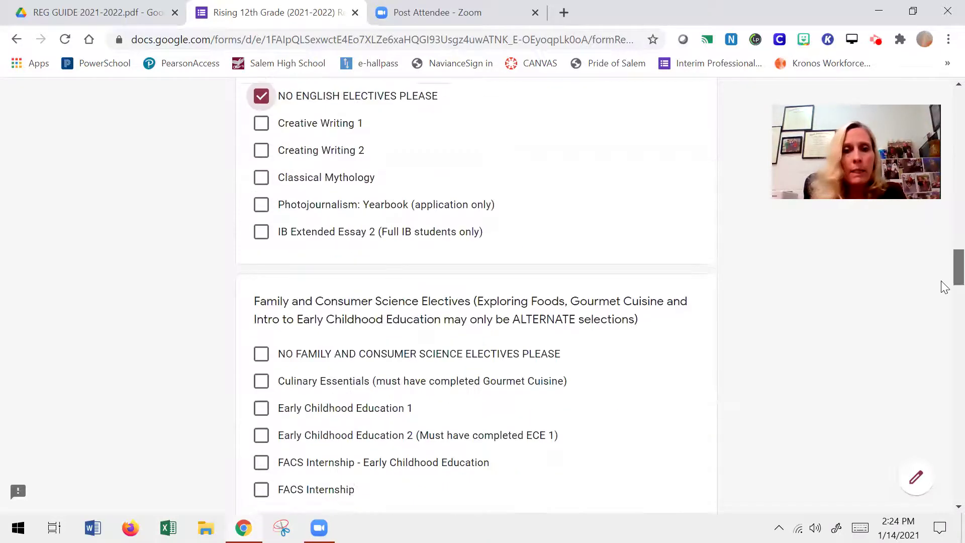
{"action": "scroll", "coordinate": [944, 286], "scroll_direction": "down", "scroll_amount": 2}
{"action": "left_click", "coordinate": [261, 250]}
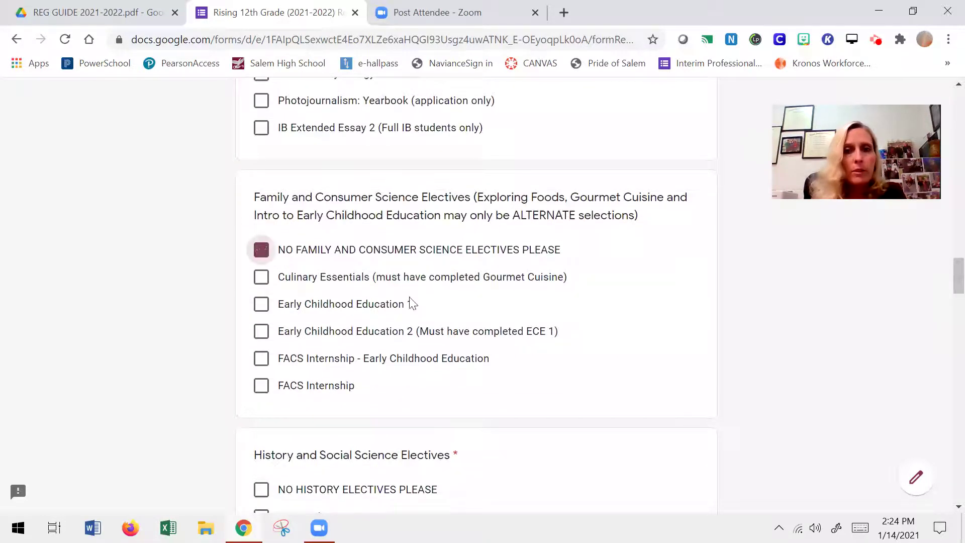
{"action": "scroll", "coordinate": [945, 279], "scroll_direction": "down", "scroll_amount": 5}
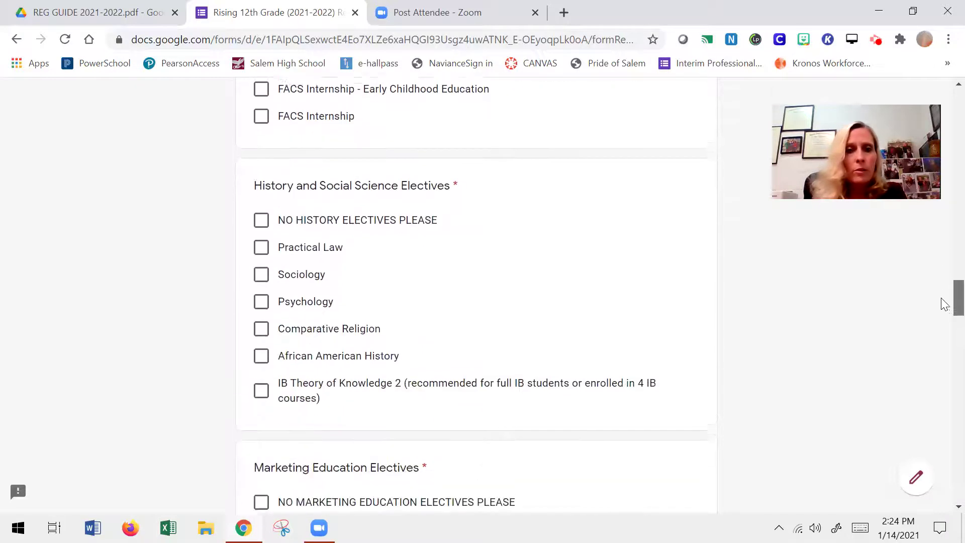
{"action": "left_click", "coordinate": [261, 215]}
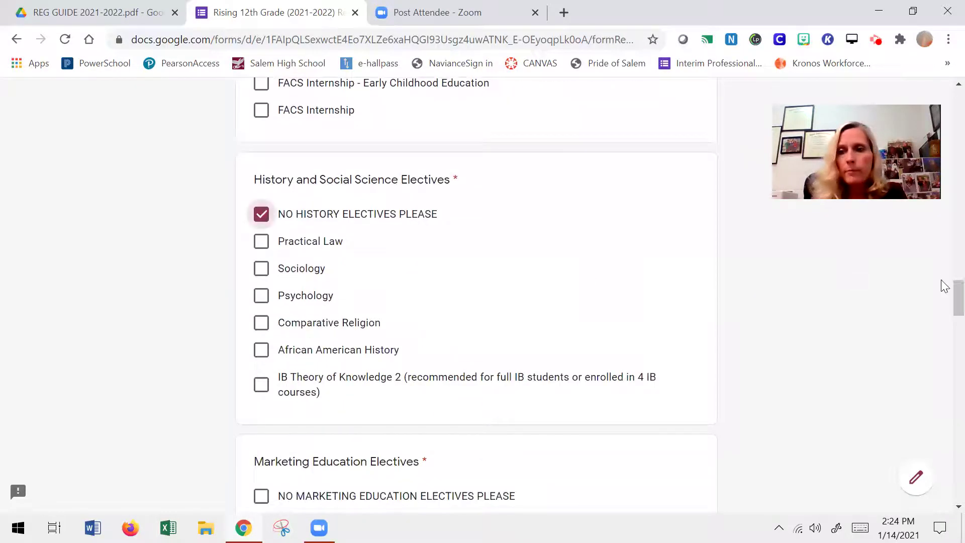
Choose "NO MARKETING EDUCATION ELECTIVES PLEASE", and select Concert Band and Marching Band (after school) under Performing Arts Electives.
{"action": "scroll", "coordinate": [945, 286], "scroll_direction": "down", "scroll_amount": 7}
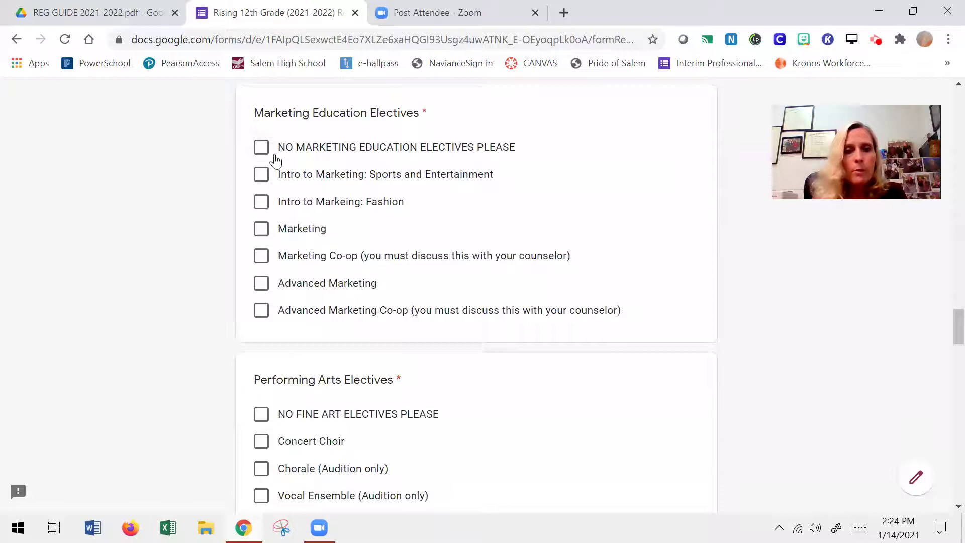
{"action": "left_click", "coordinate": [262, 148]}
{"action": "scroll", "coordinate": [945, 322], "scroll_direction": "down", "scroll_amount": 6}
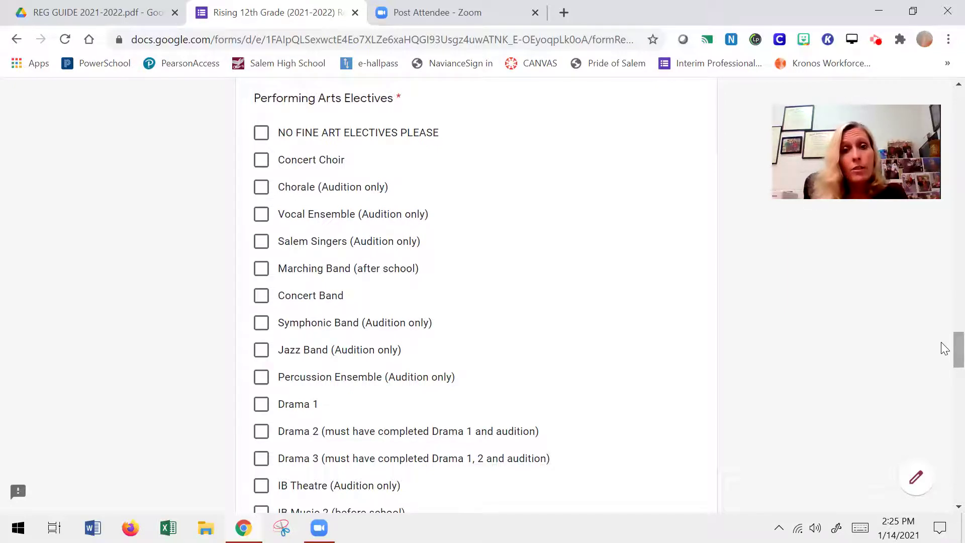
{"action": "scroll", "coordinate": [944, 349], "scroll_direction": "down", "scroll_amount": 1}
{"action": "scroll", "coordinate": [941, 348], "scroll_direction": "down", "scroll_amount": 1}
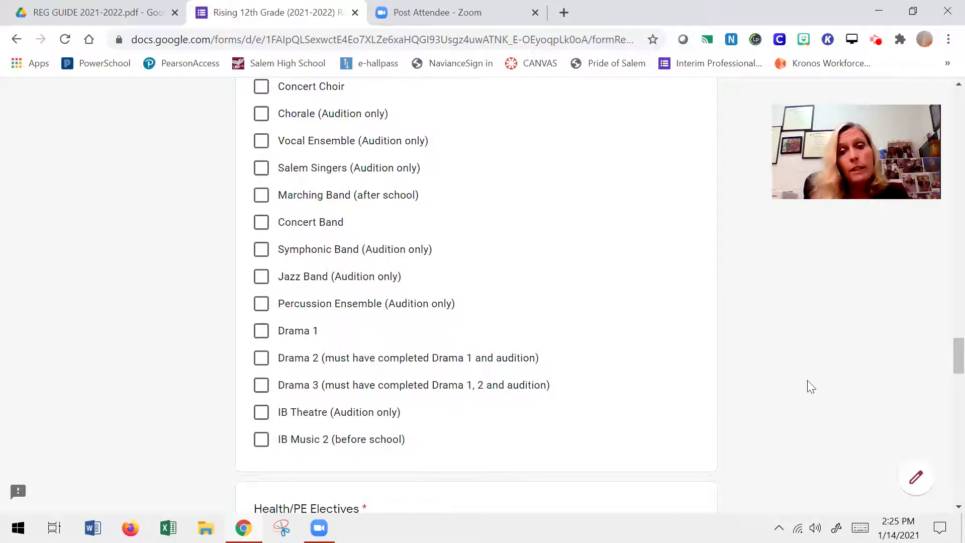
{"action": "scroll", "coordinate": [944, 354], "scroll_direction": "up", "scroll_amount": 1}
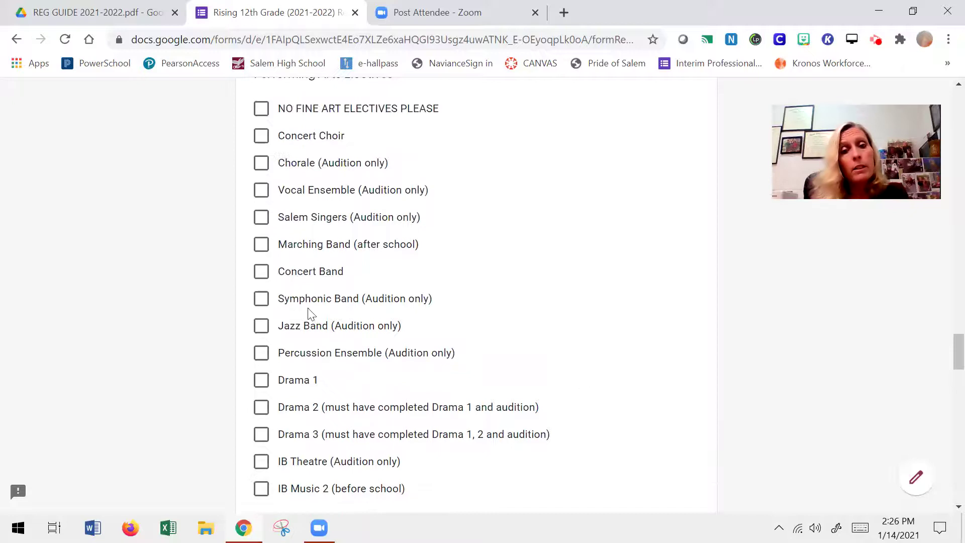
{"action": "left_click", "coordinate": [261, 272]}
{"action": "left_click", "coordinate": [260, 250]}
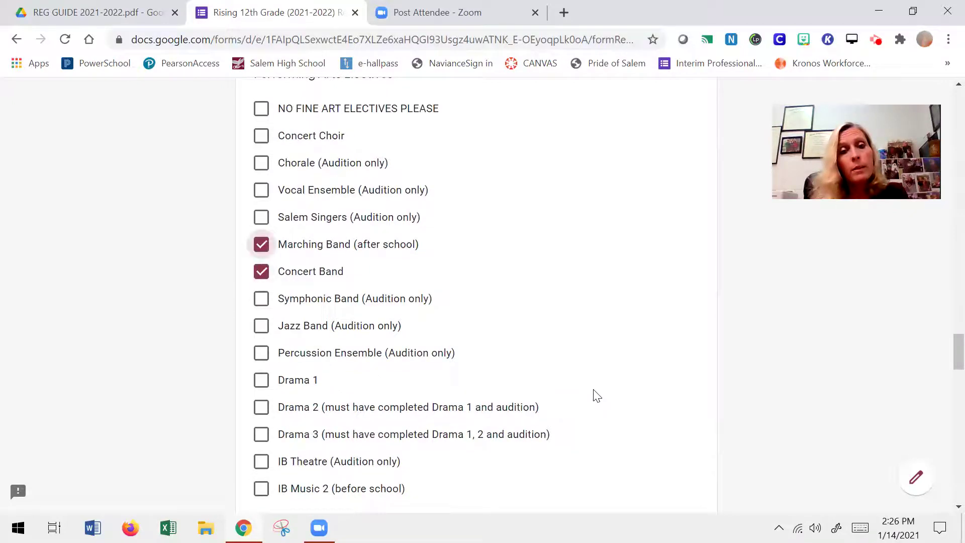
Choose "NO HEALTH/PE ELECTIVES PLEASE" and "NO TECHNOLOGY EDUCATION ELECTIVES PLEASE" in their respective elective questions.
{"action": "scroll", "coordinate": [949, 352], "scroll_direction": "down", "scroll_amount": 8}
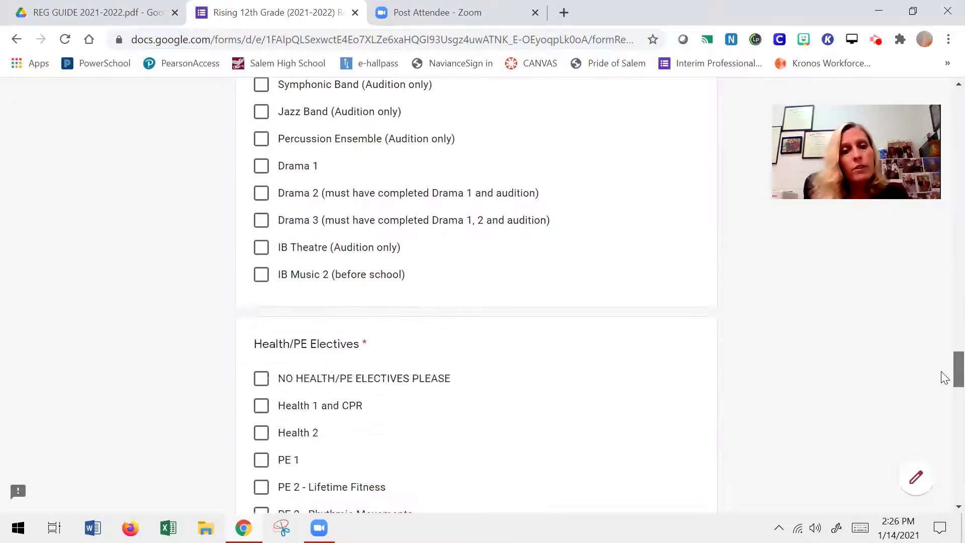
{"action": "left_click", "coordinate": [262, 201]}
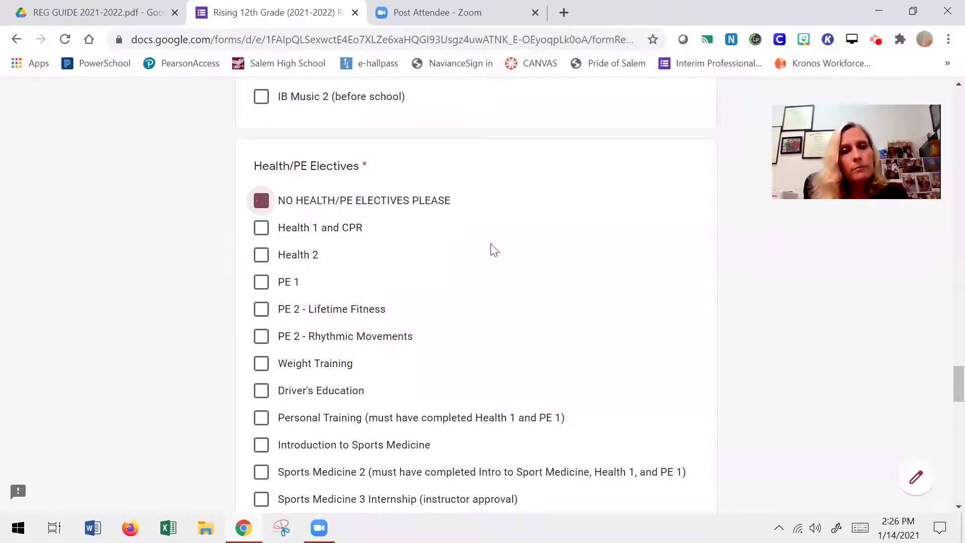
{"action": "scroll", "coordinate": [944, 388], "scroll_direction": "down", "scroll_amount": 8}
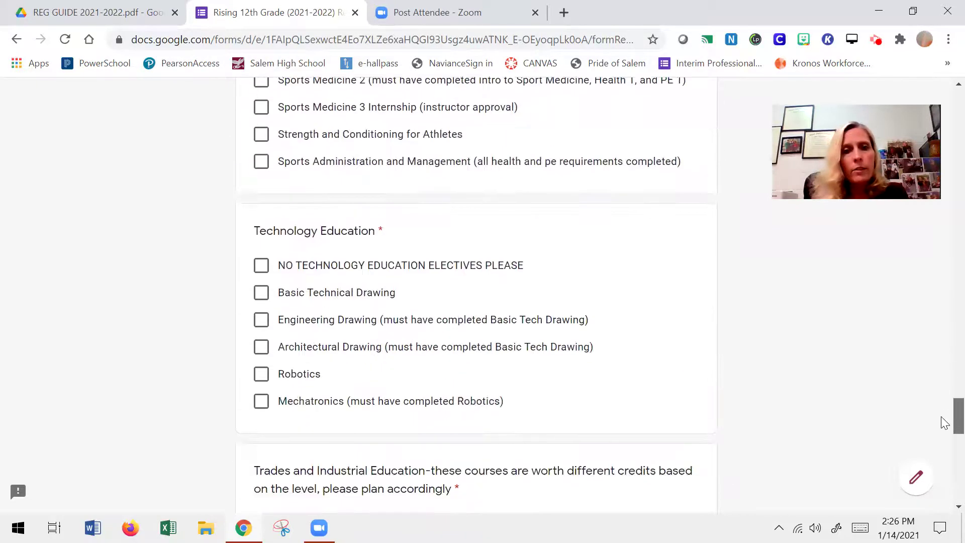
{"action": "left_click", "coordinate": [261, 265]}
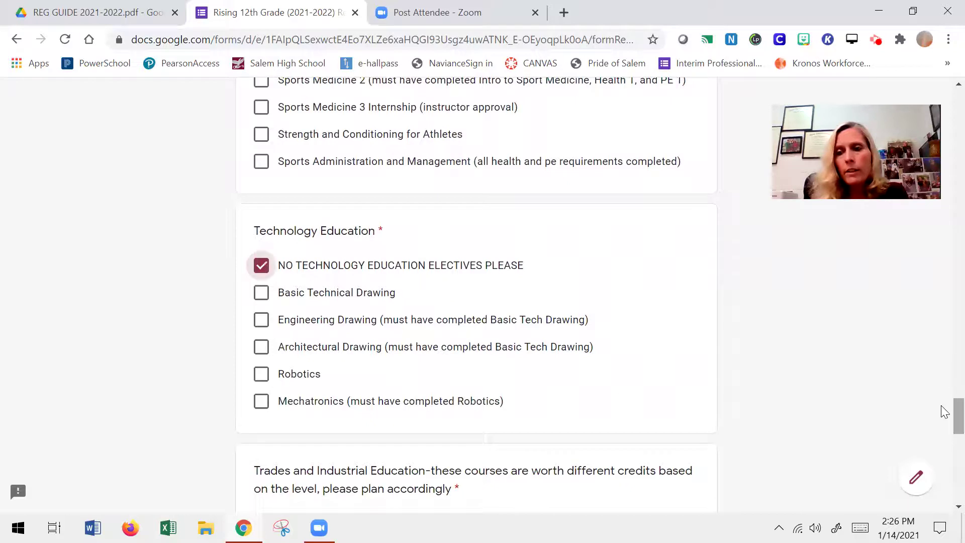
Choose "NO TRADES AND INDUSTRIAL PROGRAMS PLEASE" for Trades and Industrial Education and continue to the ALTERNATE Electives section.
{"action": "scroll", "coordinate": [945, 411], "scroll_direction": "down", "scroll_amount": 6}
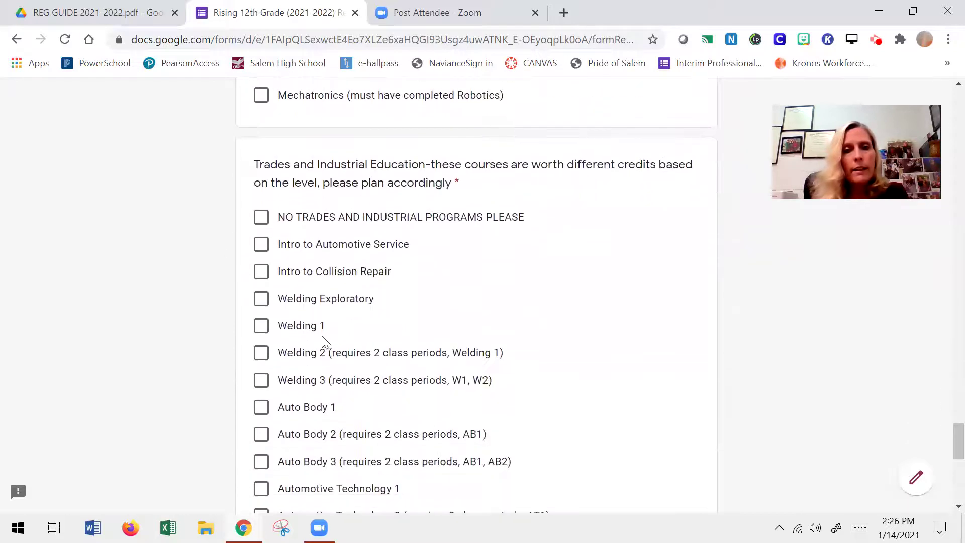
{"action": "left_click", "coordinate": [261, 217]}
{"action": "scroll", "coordinate": [945, 452], "scroll_direction": "down", "scroll_amount": 10}
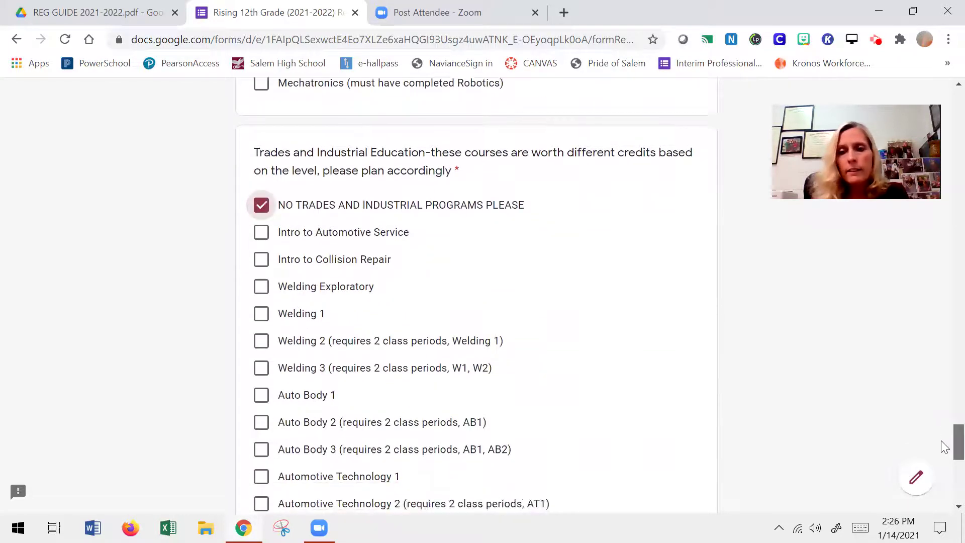
{"action": "left_click", "coordinate": [337, 393]}
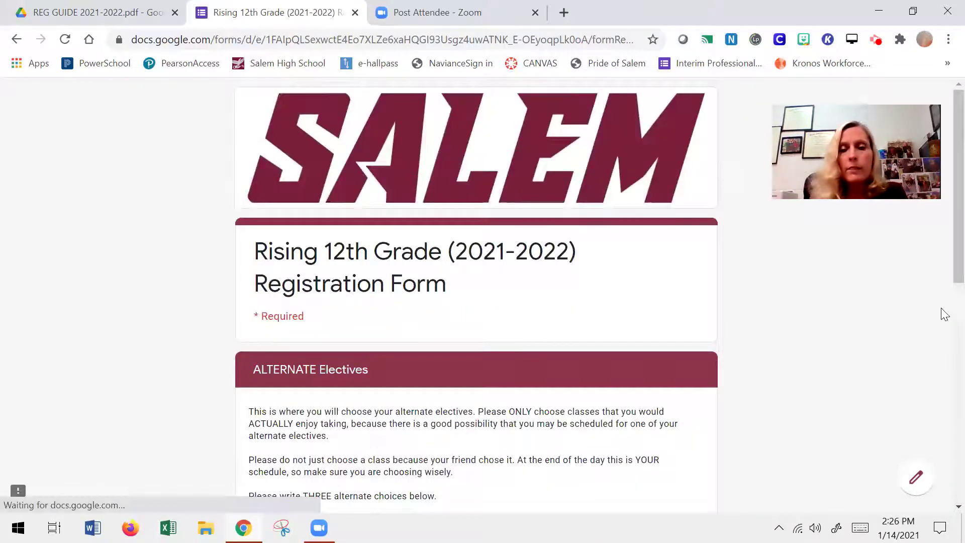
Review the ALTERNATE Electives instructions and enter "Marketing" as alternate #1.
{"action": "scroll", "coordinate": [941, 251], "scroll_direction": "down", "scroll_amount": 6}
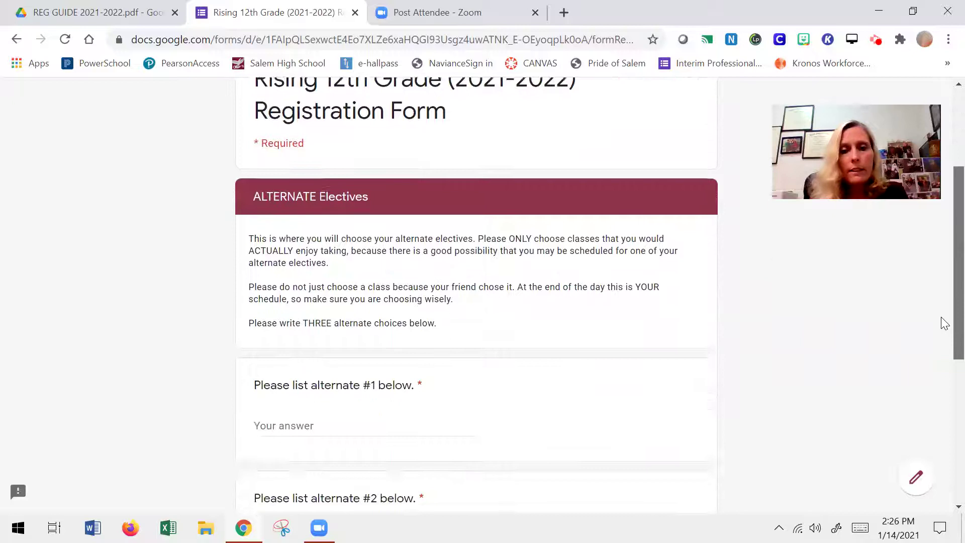
{"action": "scroll", "coordinate": [945, 365], "scroll_direction": "down", "scroll_amount": 2}
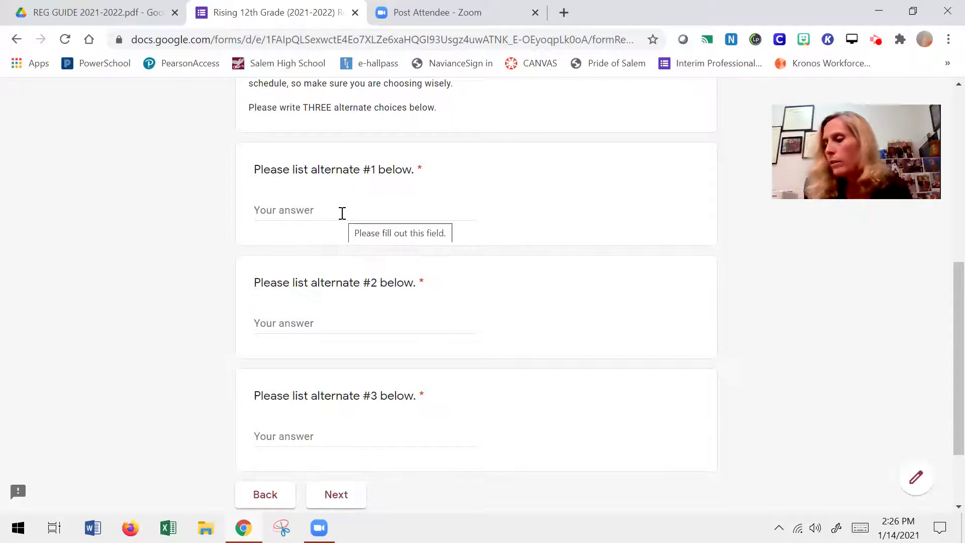
{"action": "left_click", "coordinate": [342, 213]}
{"action": "type", "text": "M"}
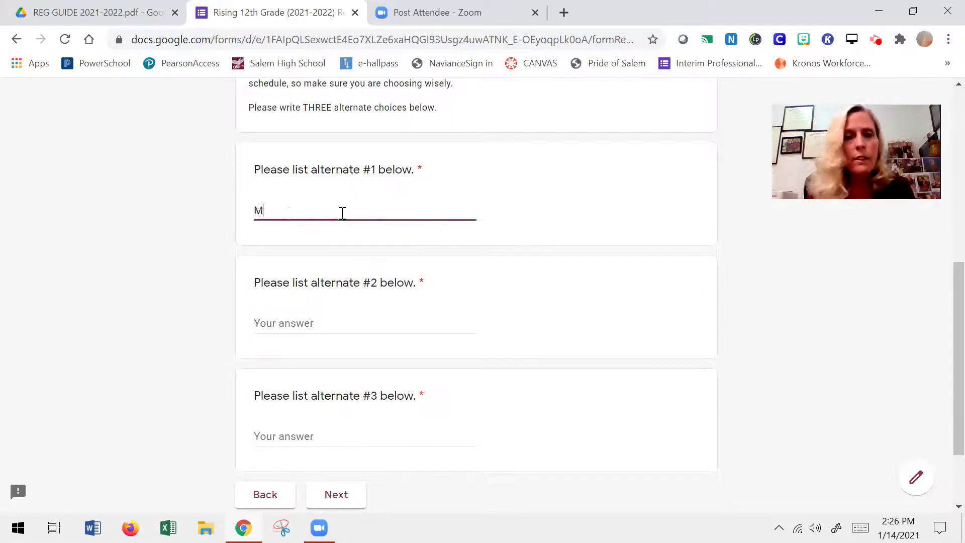
{"action": "type", "text": "arketing"}
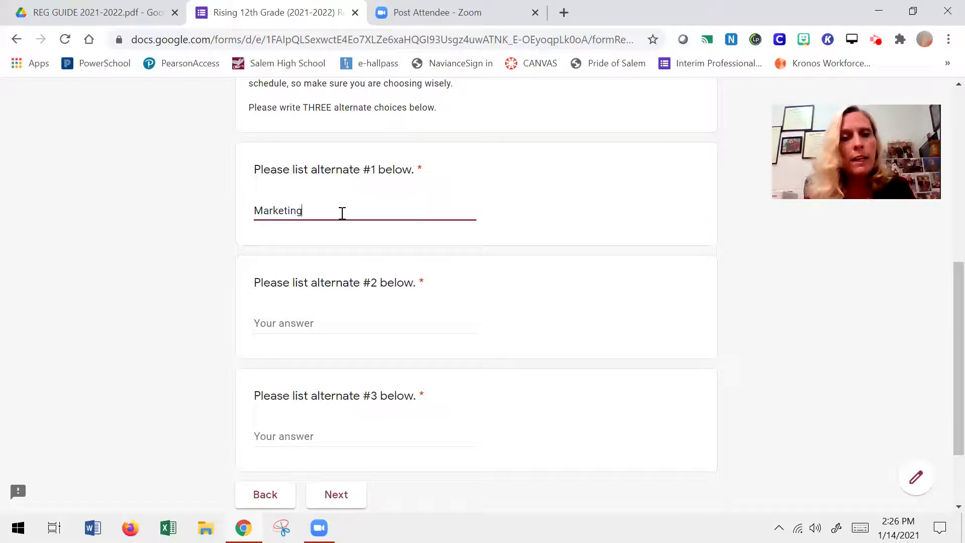
Enter "Psychology" as alternate #2 and "Sociology" as alternate #3, and continue to the Salem High Online Academy section.
{"action": "left_click", "coordinate": [294, 320]}
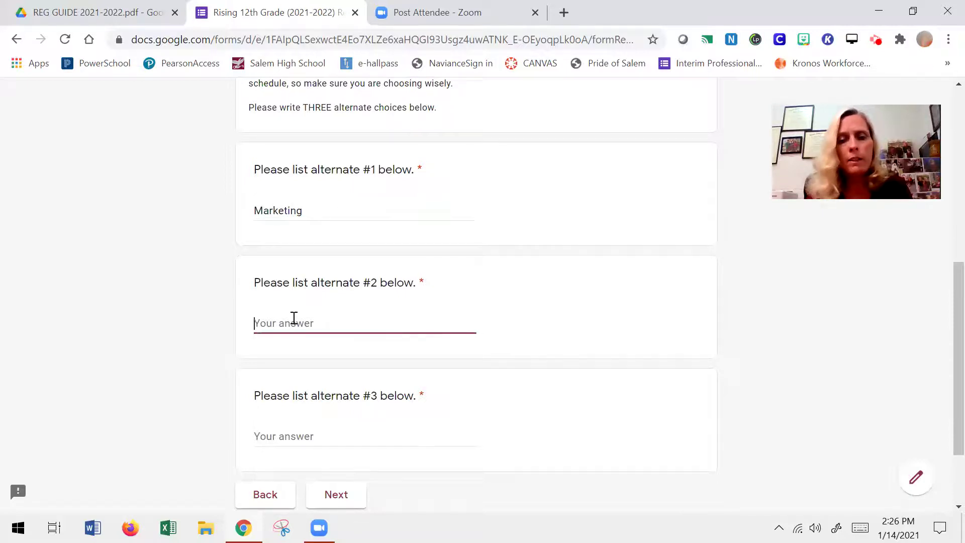
{"action": "type", "text": "Ps"}
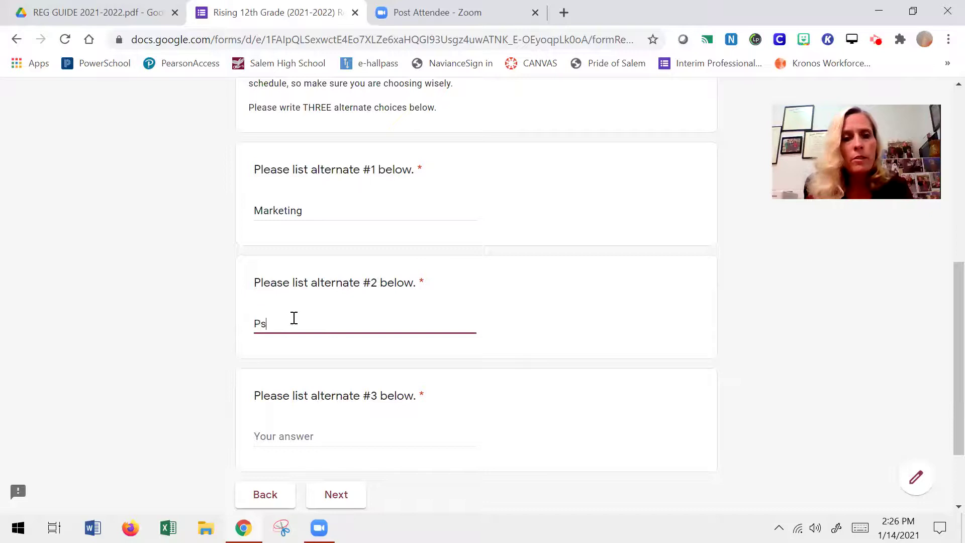
{"action": "type", "text": "ychology"}
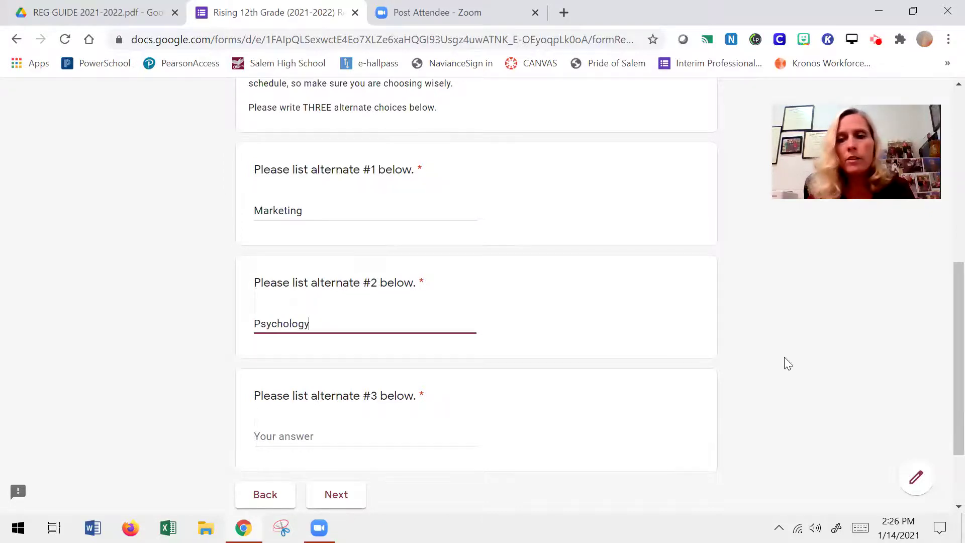
{"action": "scroll", "coordinate": [943, 322], "scroll_direction": "down", "scroll_amount": 2}
{"action": "left_click", "coordinate": [313, 373]}
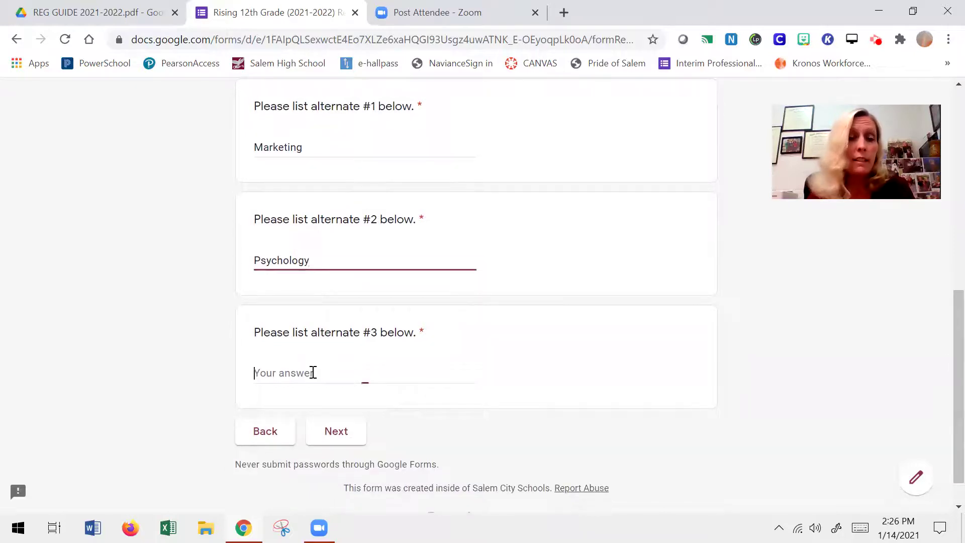
{"action": "type", "text": "Sociology"}
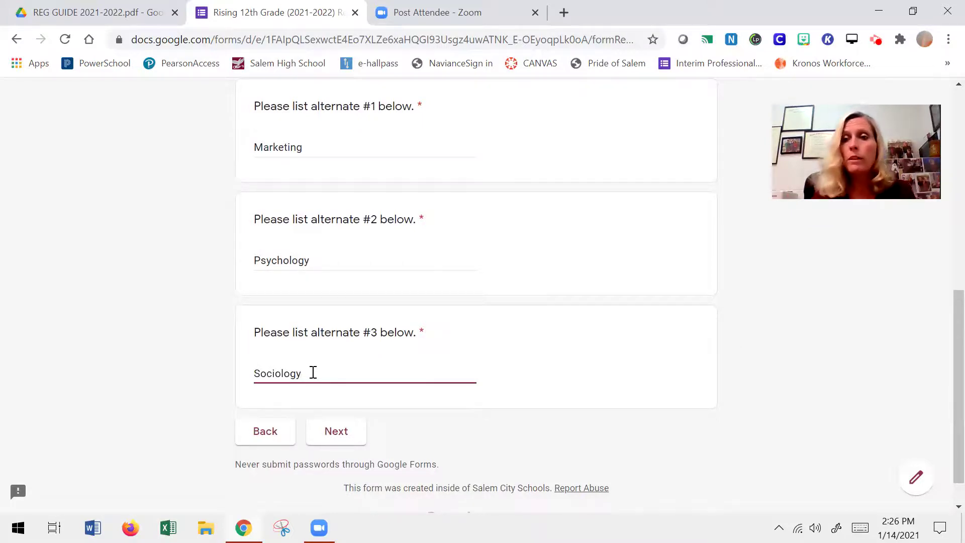
{"action": "scroll", "coordinate": [944, 337], "scroll_direction": "down", "scroll_amount": 1}
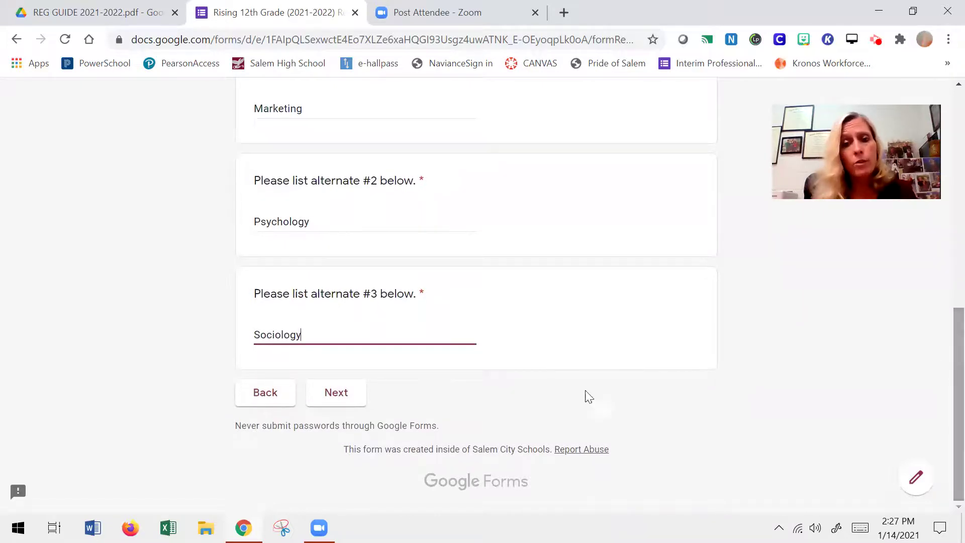
{"action": "left_click", "coordinate": [349, 397]}
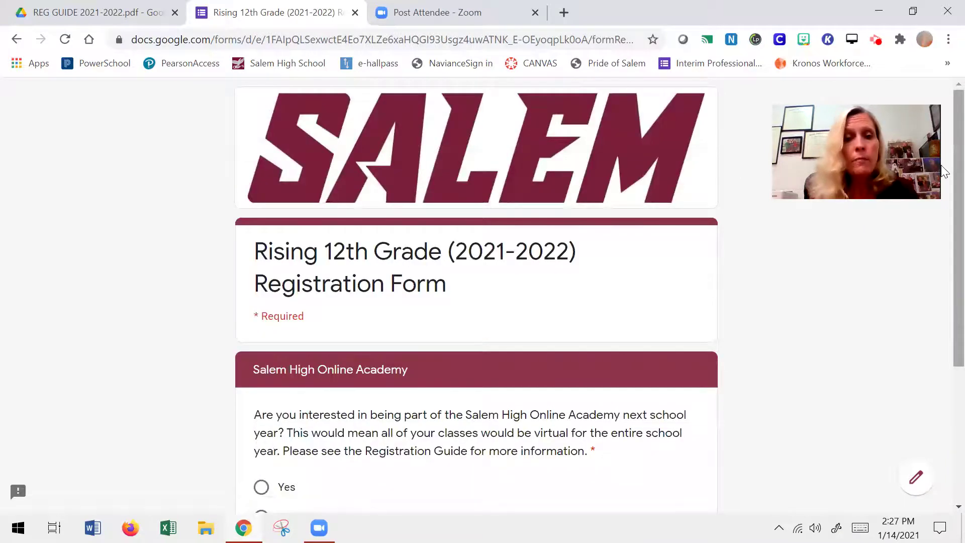
Answer "No" to the Salem High Online Academy question and continue to the Special Notes to your School Counselor section.
{"action": "scroll", "coordinate": [943, 226], "scroll_direction": "down", "scroll_amount": 3}
{"action": "scroll", "coordinate": [942, 279], "scroll_direction": "down", "scroll_amount": 1}
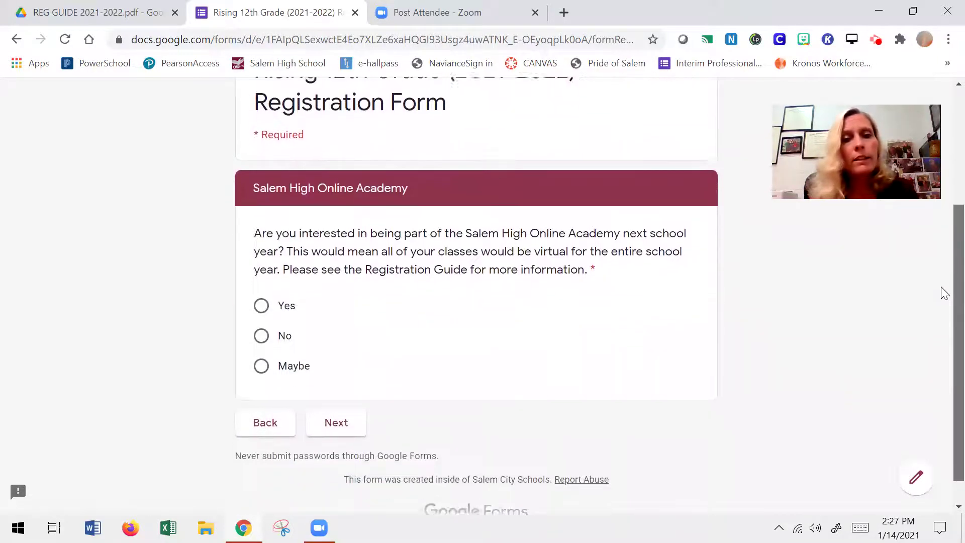
{"action": "left_click", "coordinate": [261, 336]}
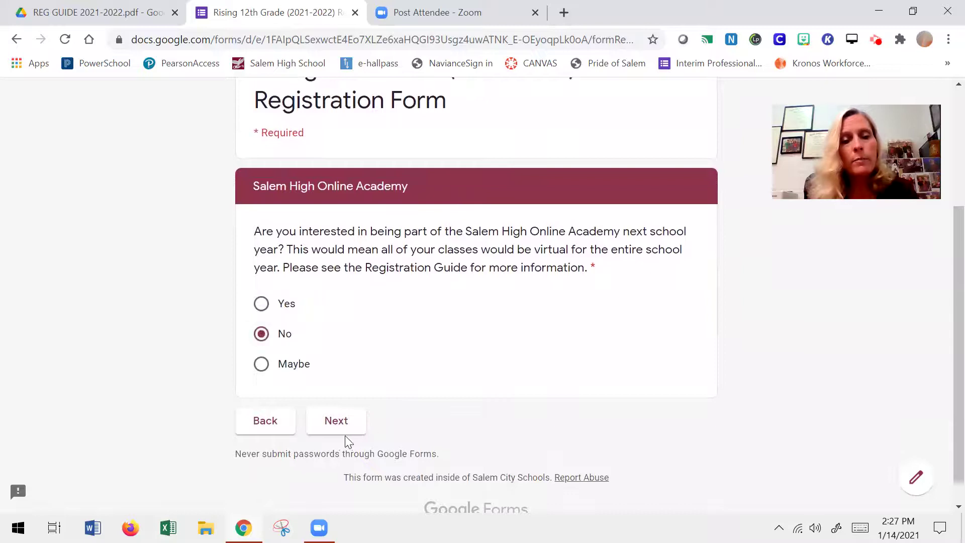
{"action": "left_click", "coordinate": [344, 421]}
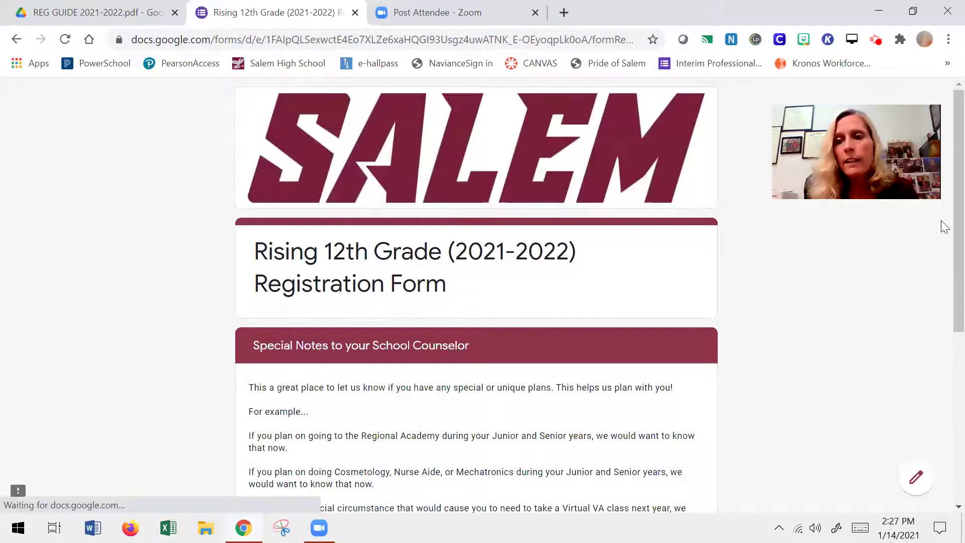
Leave the special notes for the School Counselor blank and continue to the Meeting with your School Counselor section.
{"action": "scroll", "coordinate": [942, 248], "scroll_direction": "down", "scroll_amount": 5}
{"action": "scroll", "coordinate": [944, 357], "scroll_direction": "down", "scroll_amount": 1}
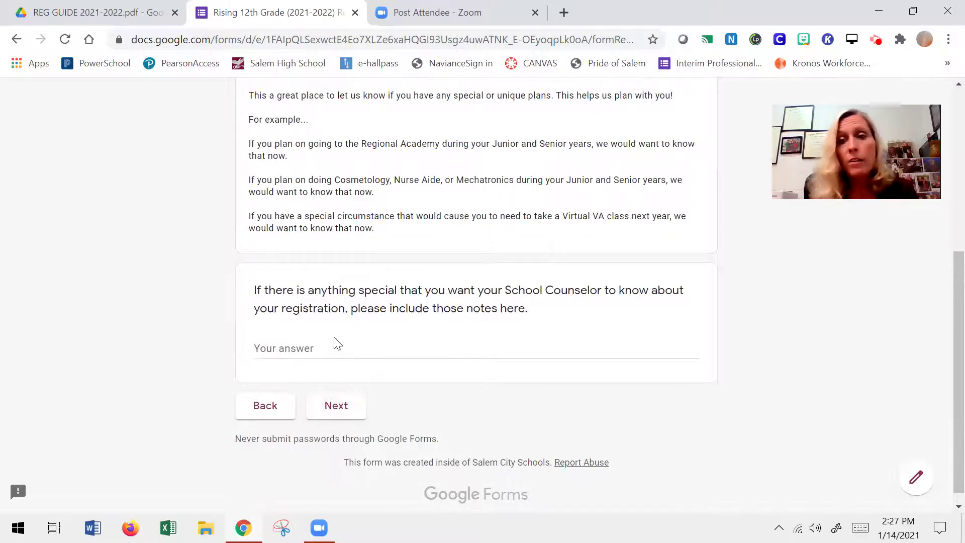
{"action": "left_click", "coordinate": [330, 410]}
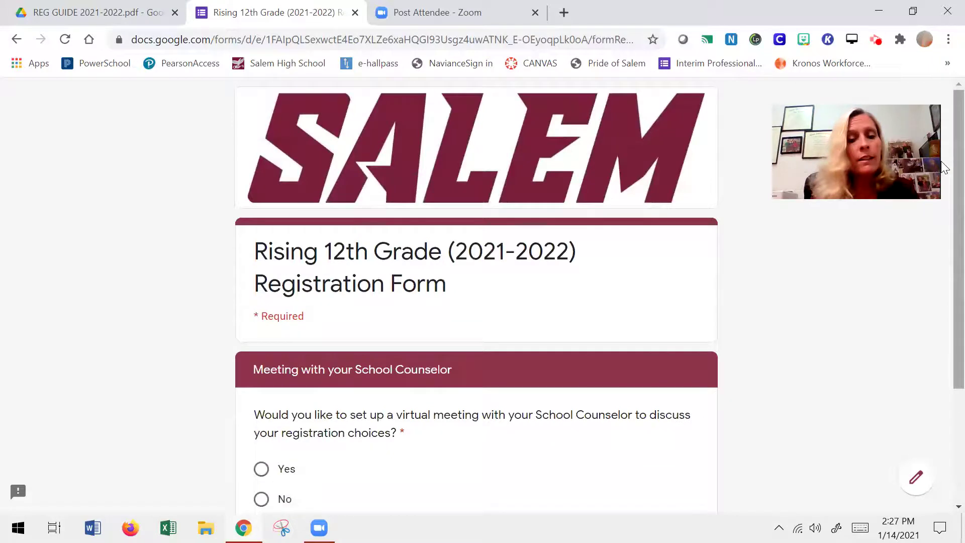
Answer "No" to the virtual meeting with the School Counselor and continue to the final submit screen.
{"action": "scroll", "coordinate": [944, 161], "scroll_direction": "down", "scroll_amount": 3}
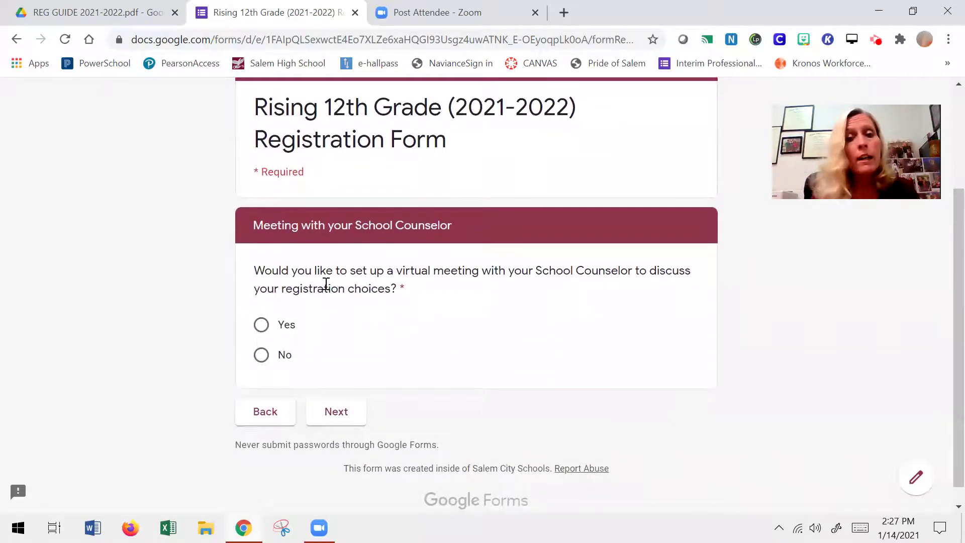
{"action": "left_click", "coordinate": [261, 357]}
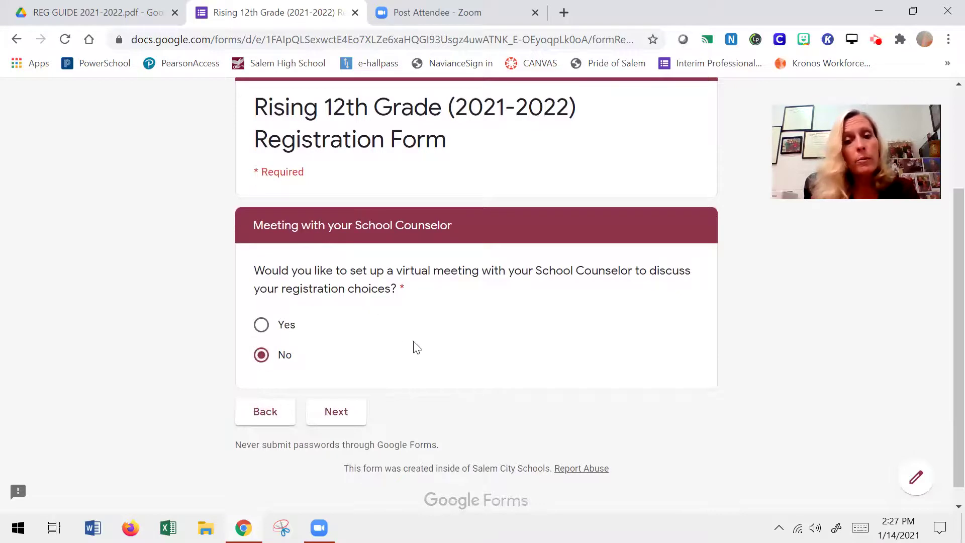
{"action": "left_click", "coordinate": [351, 417]}
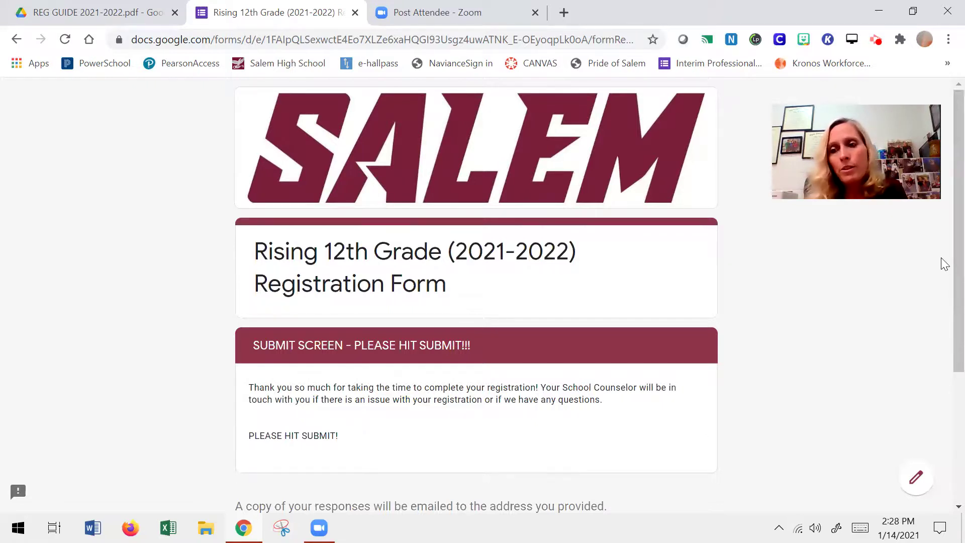
{"action": "scroll", "coordinate": [943, 282], "scroll_direction": "down", "scroll_amount": 2}
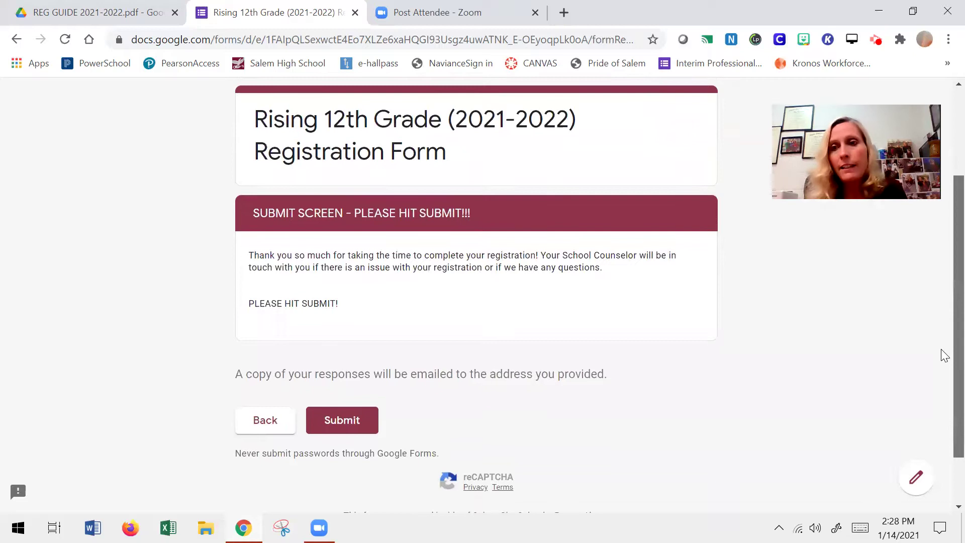